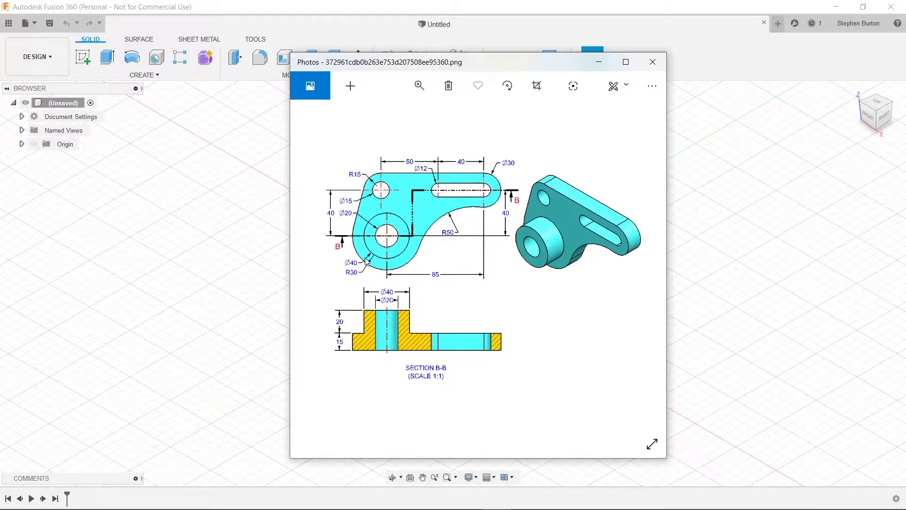
- Start a sketch on the horizontal origin plane and draw a 20 mm diameter circle centred on the origin
{"action": "left_click", "coordinate": [599, 64]}
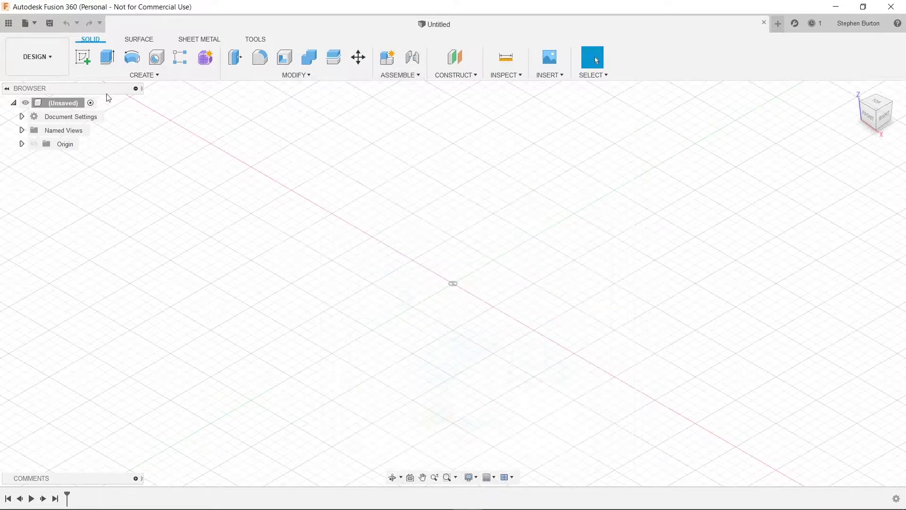
{"action": "left_click", "coordinate": [83, 57]}
{"action": "left_click", "coordinate": [489, 284]}
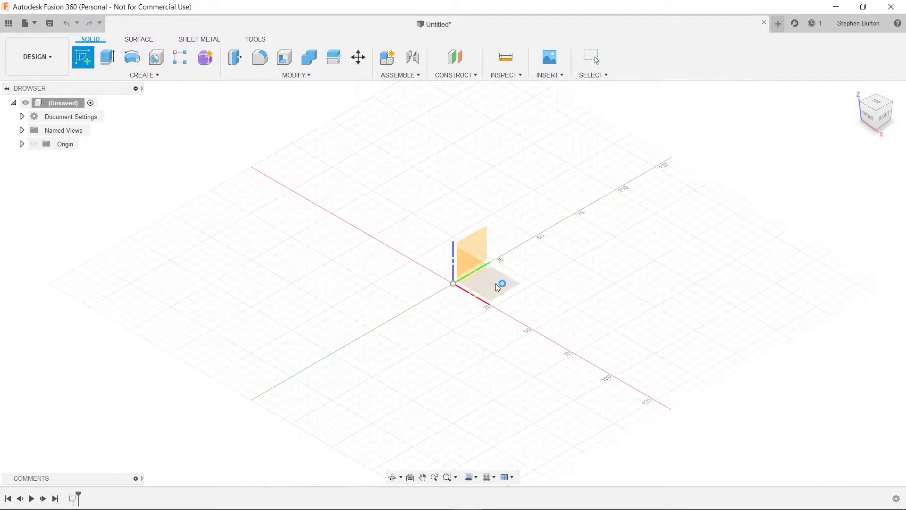
{"action": "left_click", "coordinate": [133, 58]}
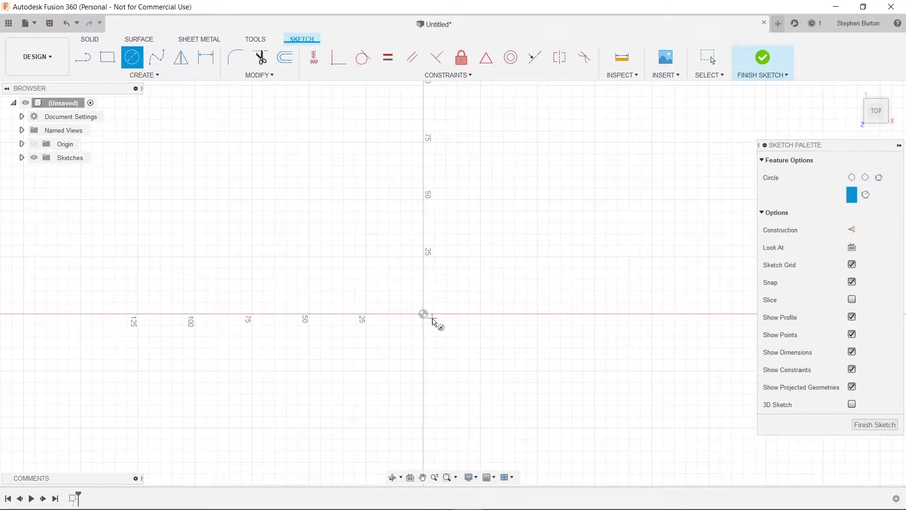
{"action": "left_click", "coordinate": [423, 313]}
{"action": "type", "text": "20"}
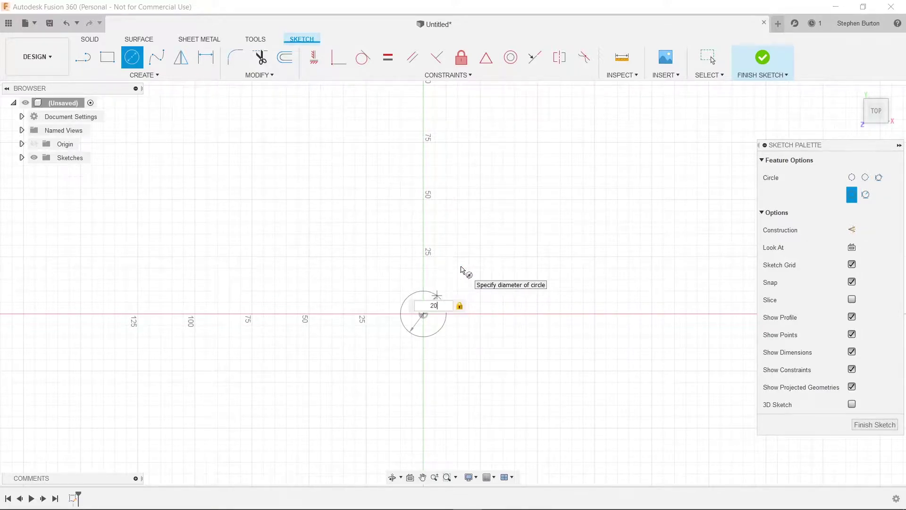
{"action": "key", "text": "Return"}
- Draw a 40 mm diameter circle concentric with the 20 mm circle at the origin
{"action": "scroll", "coordinate": [465, 321], "scroll_direction": "up", "scroll_amount": 2}
{"action": "left_click", "coordinate": [132, 57]}
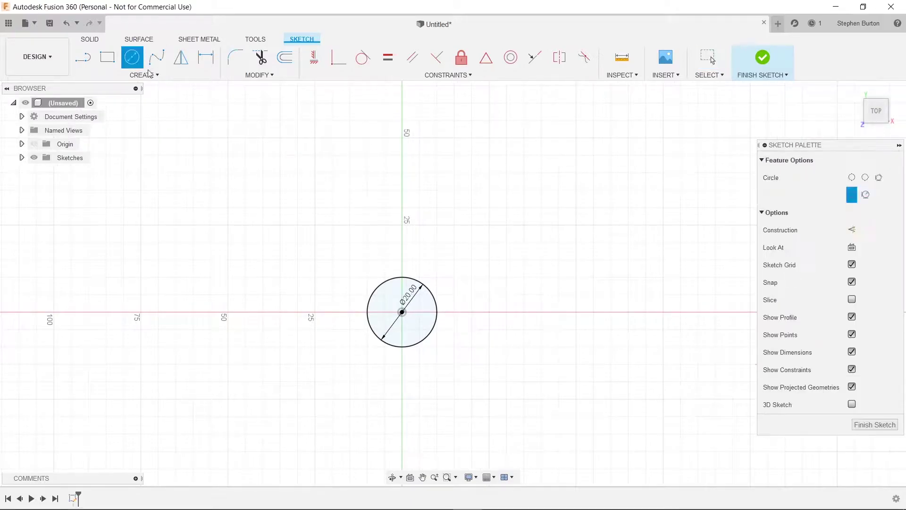
{"action": "left_click", "coordinate": [402, 312]}
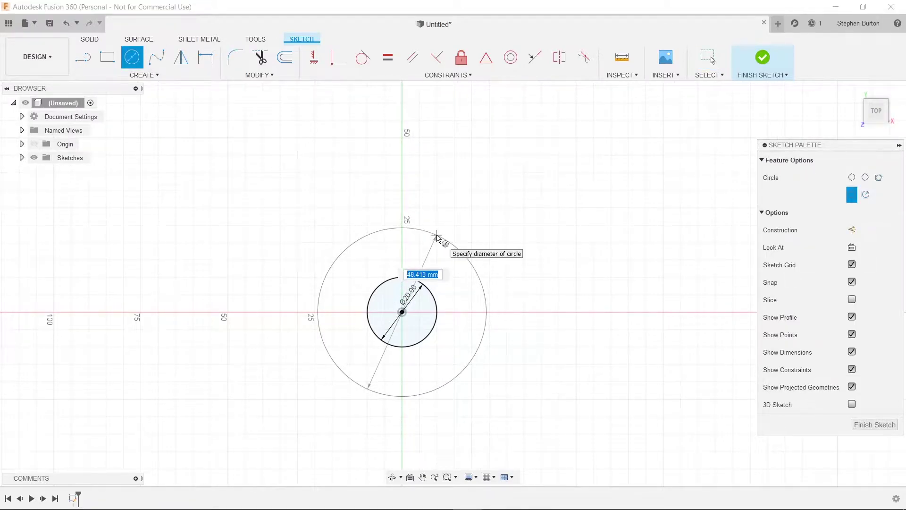
{"action": "type", "text": "40"}
{"action": "key", "text": "Return"}
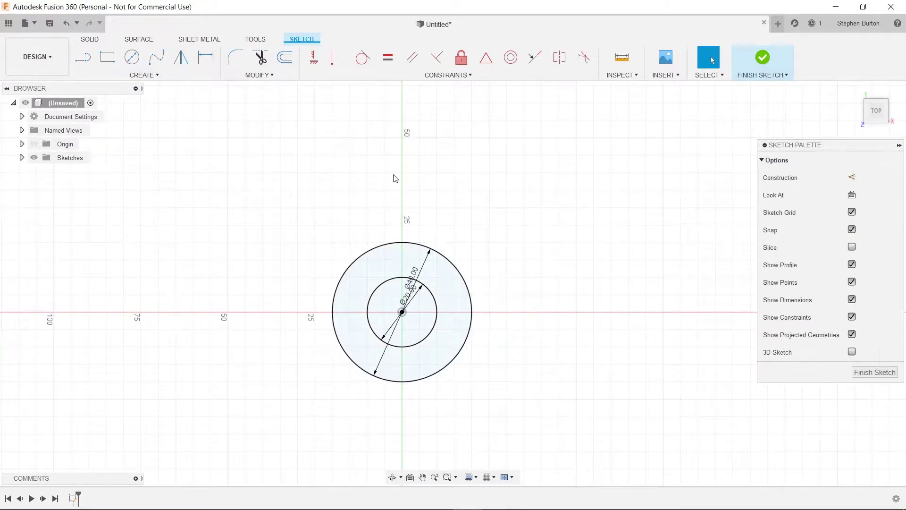
- Draw a 60 mm diameter circle centred on the origin and move the 40 mm circle's dimension label clear of the 20 mm one
{"action": "left_click", "coordinate": [133, 57]}
{"action": "left_click", "coordinate": [402, 312]}
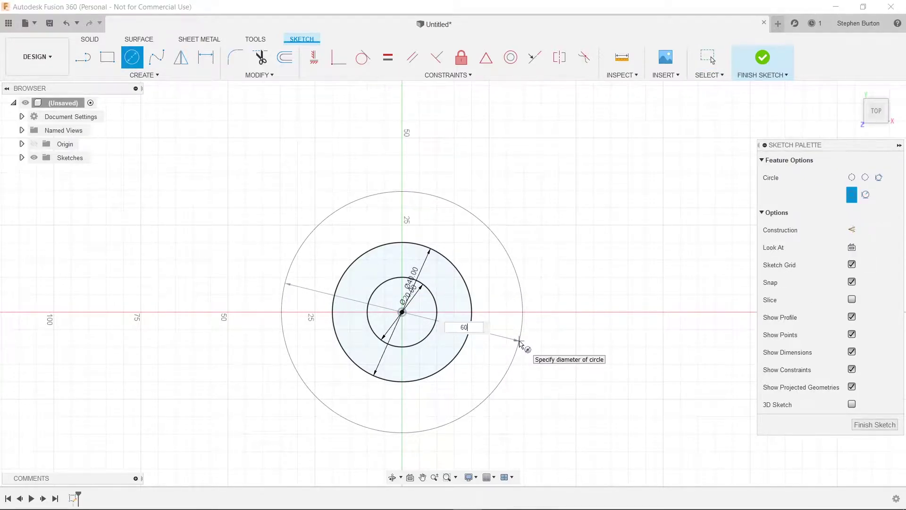
{"action": "key", "text": "Return"}
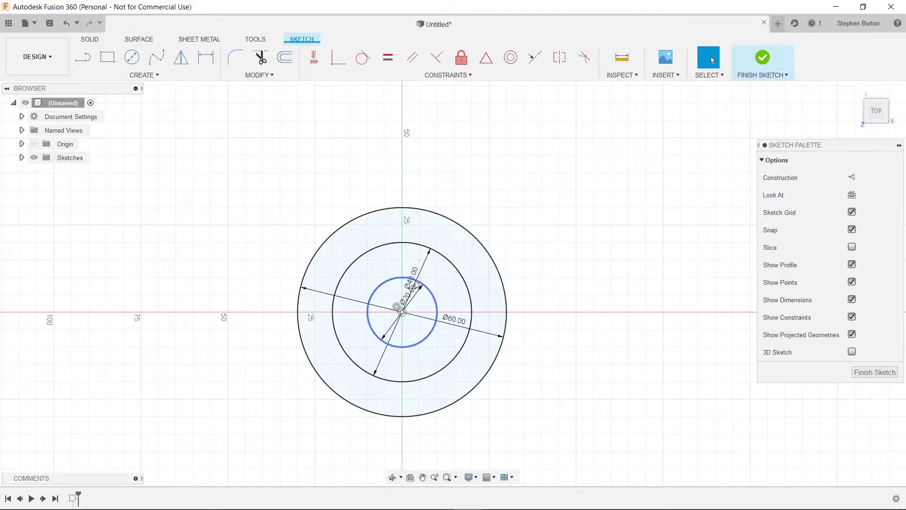
{"action": "left_click_drag", "start_coordinate": [414, 276], "coordinate": [439, 329]}
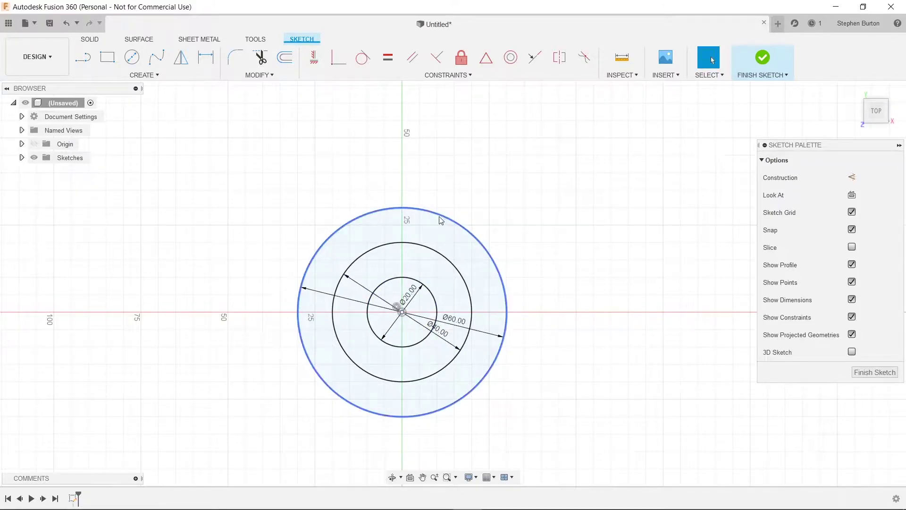
- Check the reference drawing, then draw an 85 mm horizontal construction line from the origin toward positive X
{"action": "scroll", "coordinate": [593, 341], "scroll_direction": "down", "scroll_amount": 2}
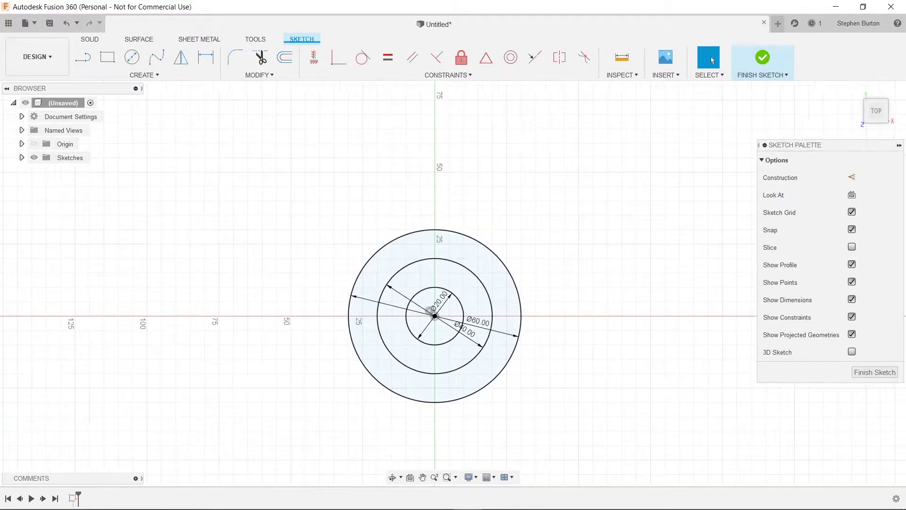
{"action": "mouse_move", "coordinate": [465, 496]}
{"action": "left_click", "coordinate": [492, 497]}
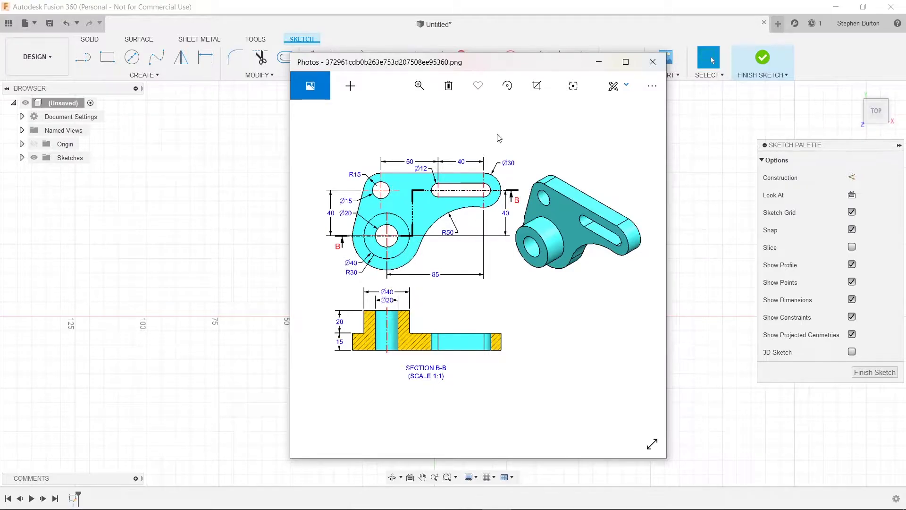
{"action": "left_click", "coordinate": [599, 61]}
{"action": "left_click", "coordinate": [83, 57]}
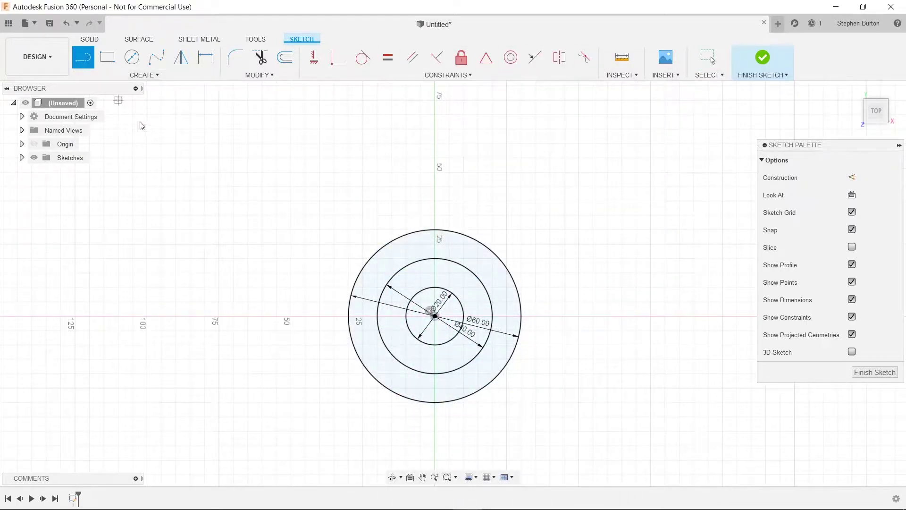
{"action": "left_click", "coordinate": [852, 178]}
{"action": "left_click", "coordinate": [435, 316]}
{"action": "type", "text": "6"}
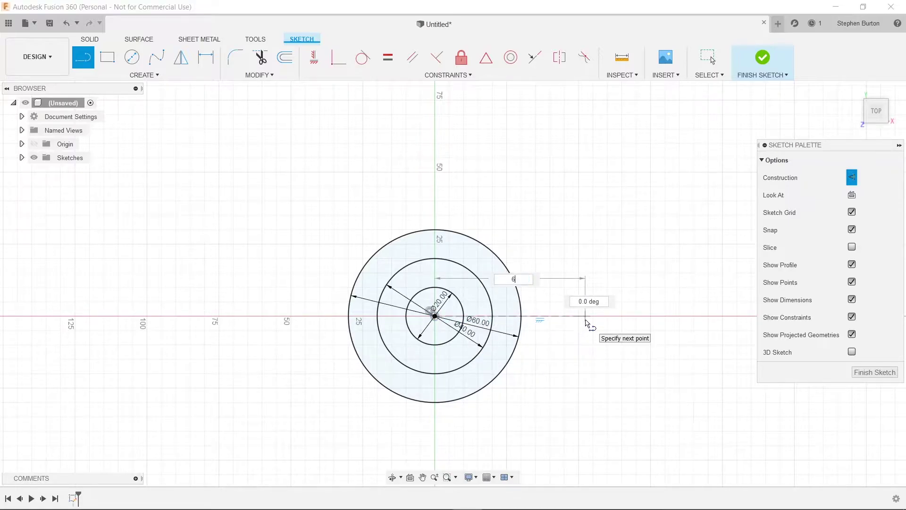
{"action": "key", "text": "Tab"}
{"action": "type", "text": "85"}
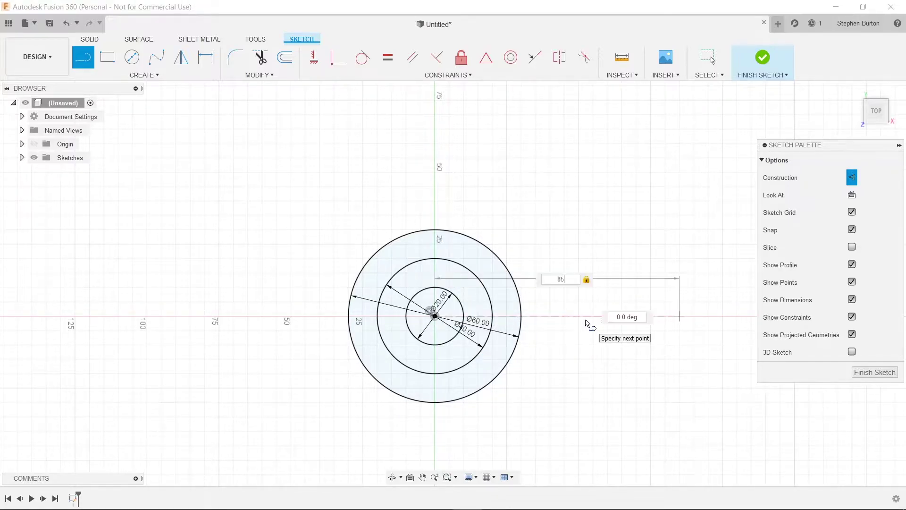
{"action": "key", "text": "Return"}
{"action": "key", "text": "Escape"}
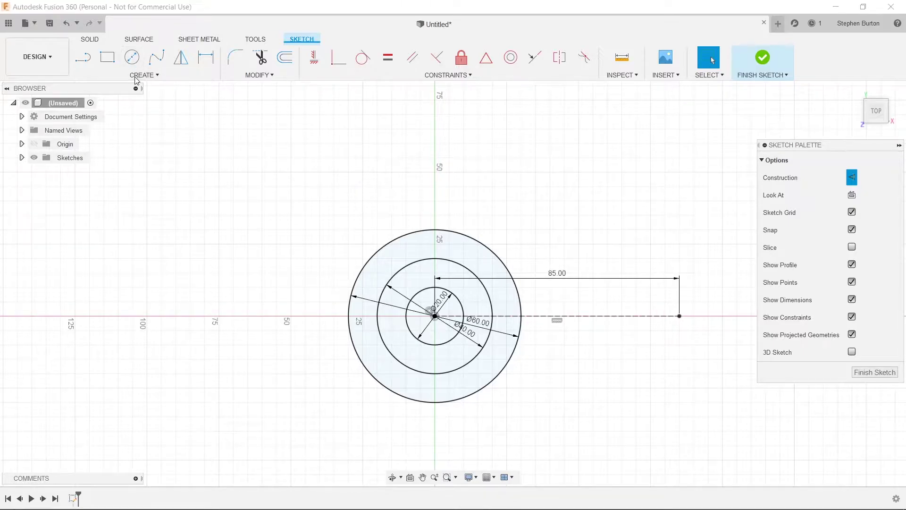
- Draw a 40 mm vertical construction line upward from the free end of the 85 mm line
{"action": "key", "text": "alt+Tab"}
{"action": "key", "text": "alt+Tab"}
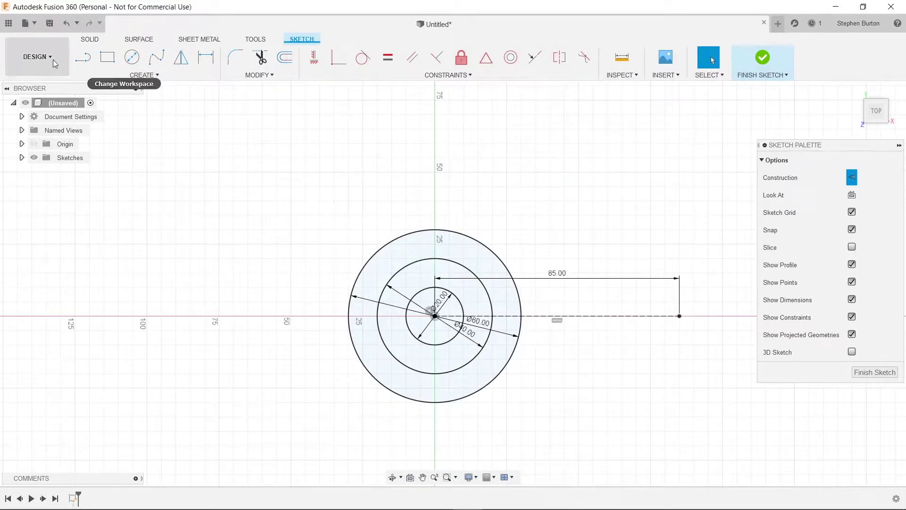
{"action": "left_click", "coordinate": [83, 57]}
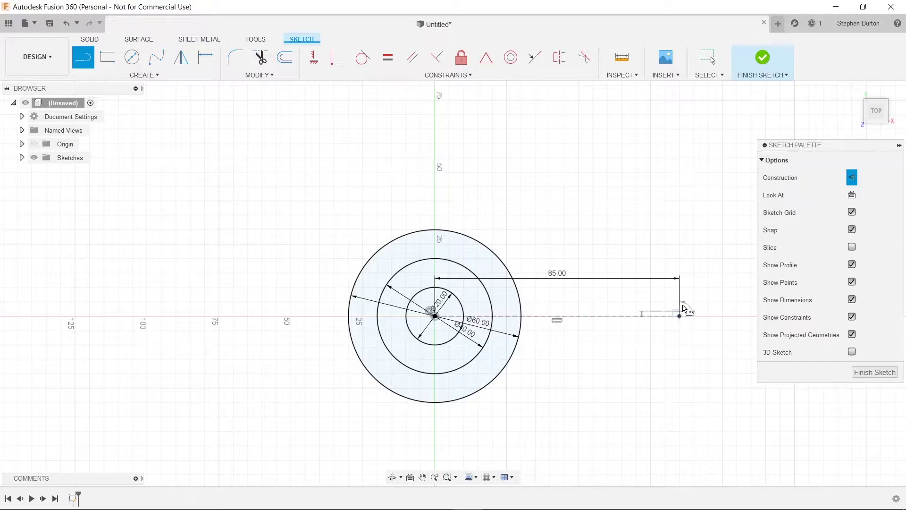
{"action": "left_click", "coordinate": [679, 316]}
{"action": "type", "text": "40"}
{"action": "key", "text": "Tab"}
{"action": "left_click", "coordinate": [681, 233]}
{"action": "key", "text": "Escape"}
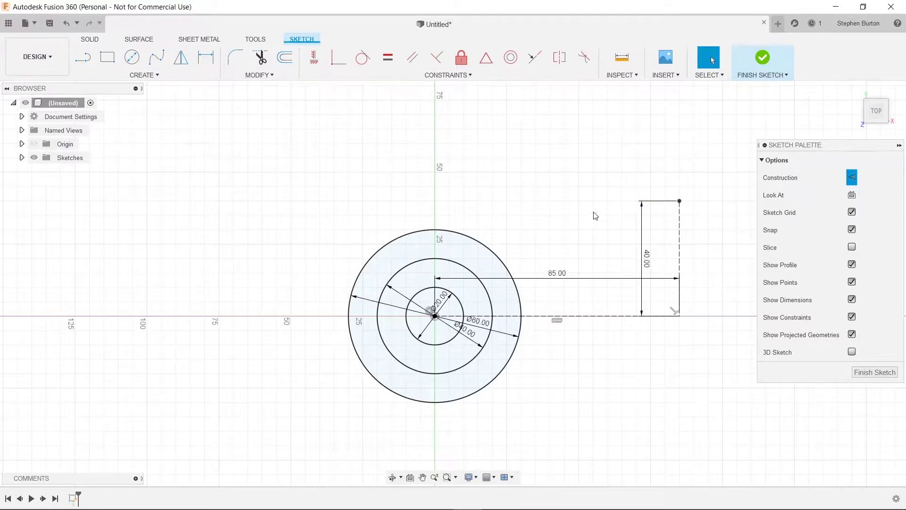
- Check the reference drawing and draw a 40 mm horizontal construction line leftward from the upper end of the vertical line
{"action": "key", "text": "alt+Tab"}
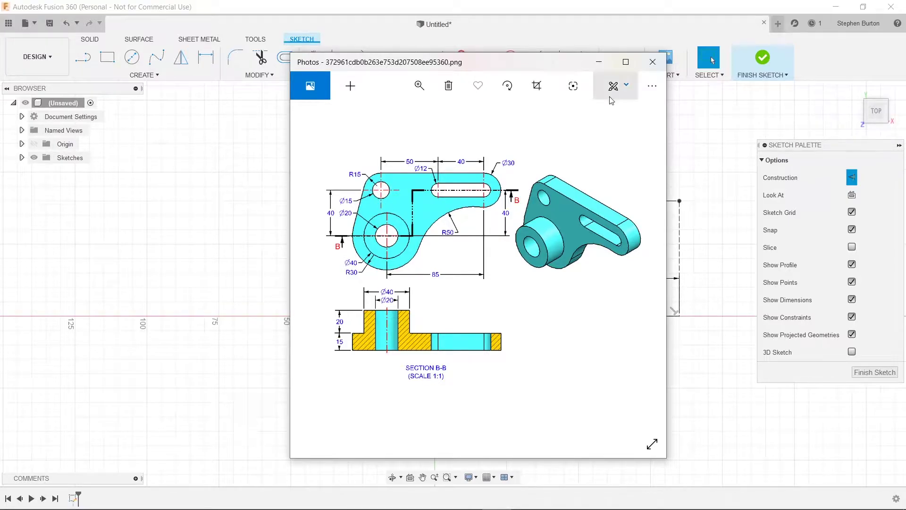
{"action": "left_click", "coordinate": [598, 62]}
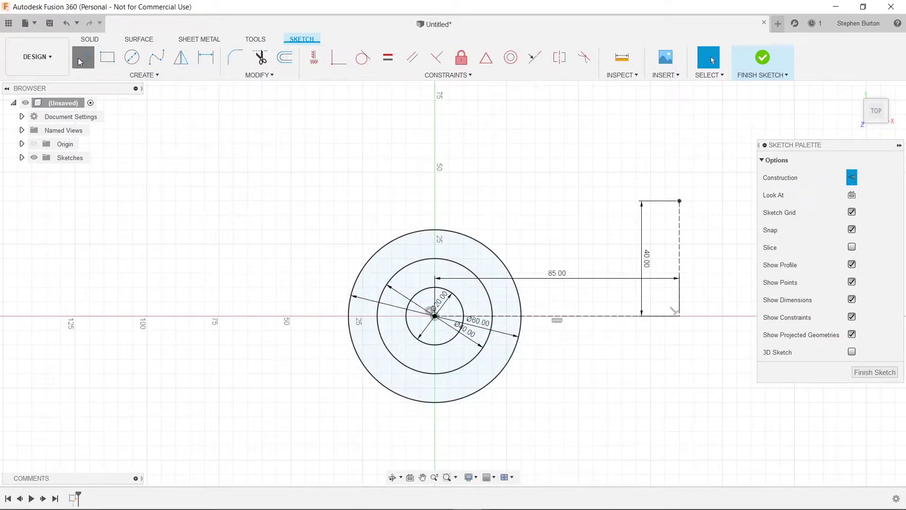
{"action": "left_click", "coordinate": [81, 60]}
{"action": "left_click", "coordinate": [679, 201]}
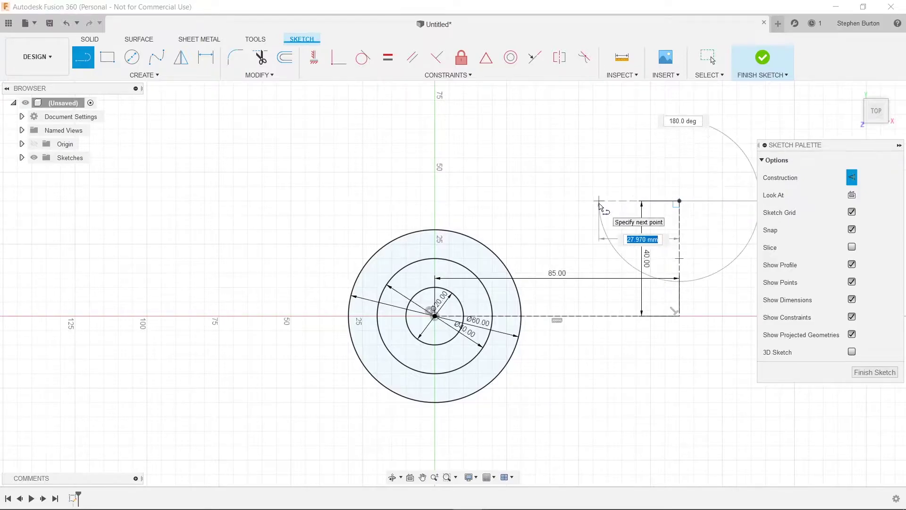
{"action": "type", "text": "40"}
{"action": "key", "text": "Return"}
{"action": "key", "text": "Escape"}
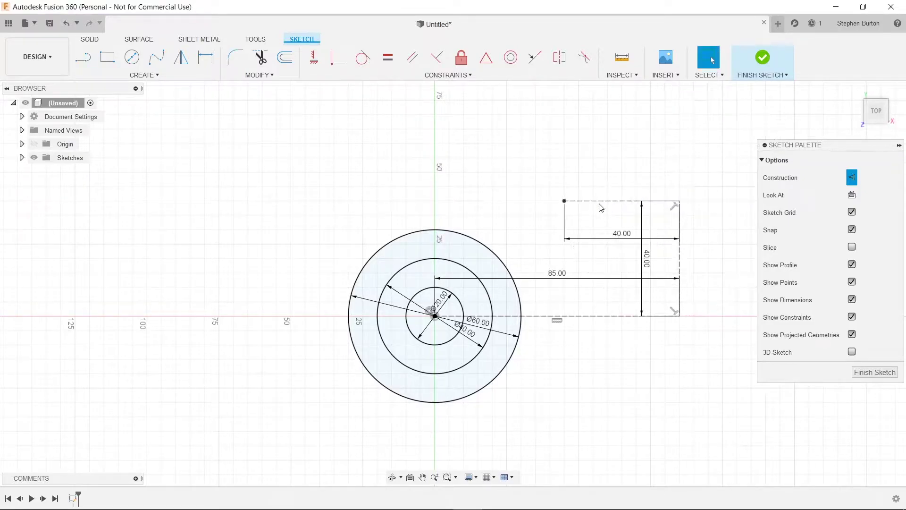
- Extend the upper construction geometry with a 50 mm horizontal line continuing leftward from the end of the 40 mm line
{"action": "left_click", "coordinate": [83, 57]}
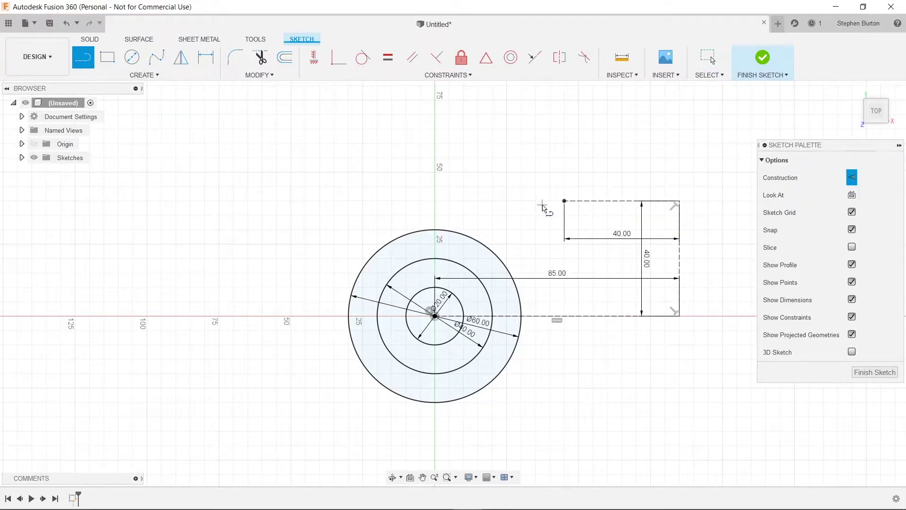
{"action": "left_click", "coordinate": [565, 200]}
{"action": "type", "text": "50"}
{"action": "key", "text": "Return"}
{"action": "key", "text": "Escape"}
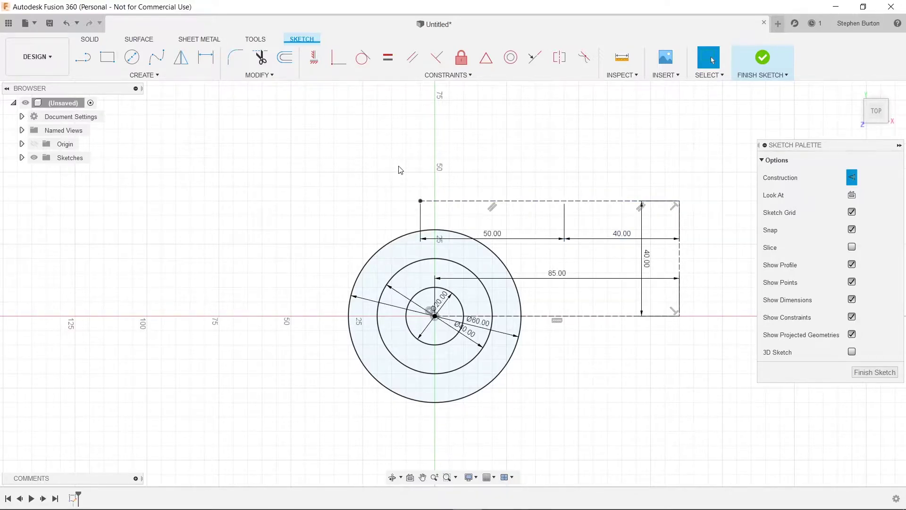
- Check the reference drawing and draw a 12 mm circle in normal, non-construction geometry at the upper end of the vertical construction line
{"action": "key", "text": "alt+Tab"}
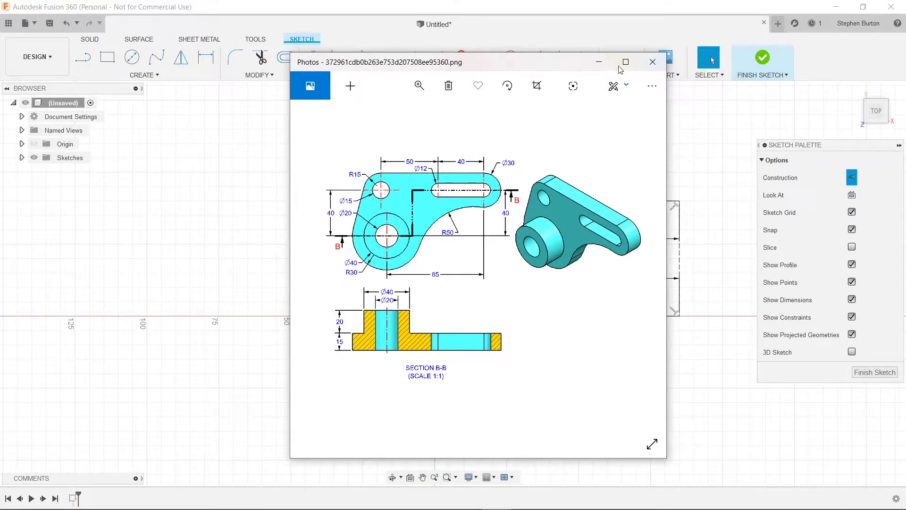
{"action": "left_click", "coordinate": [598, 61]}
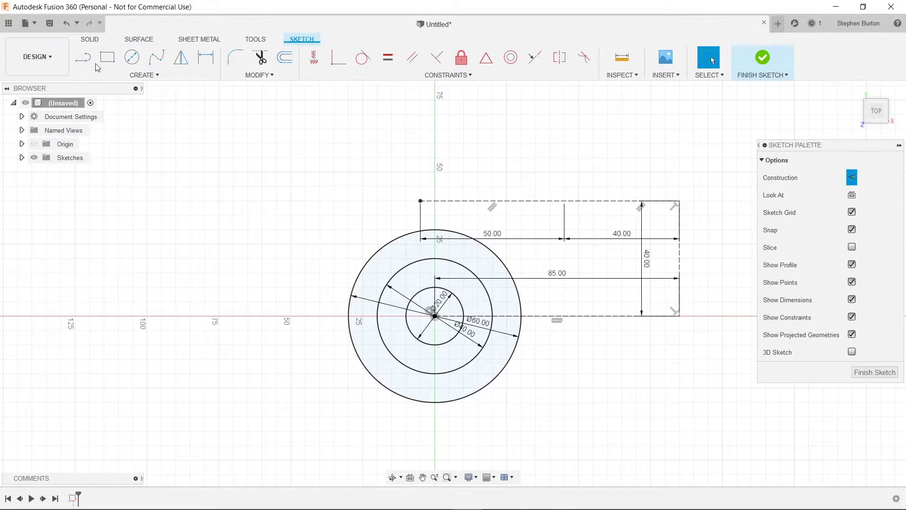
{"action": "left_click", "coordinate": [131, 57]}
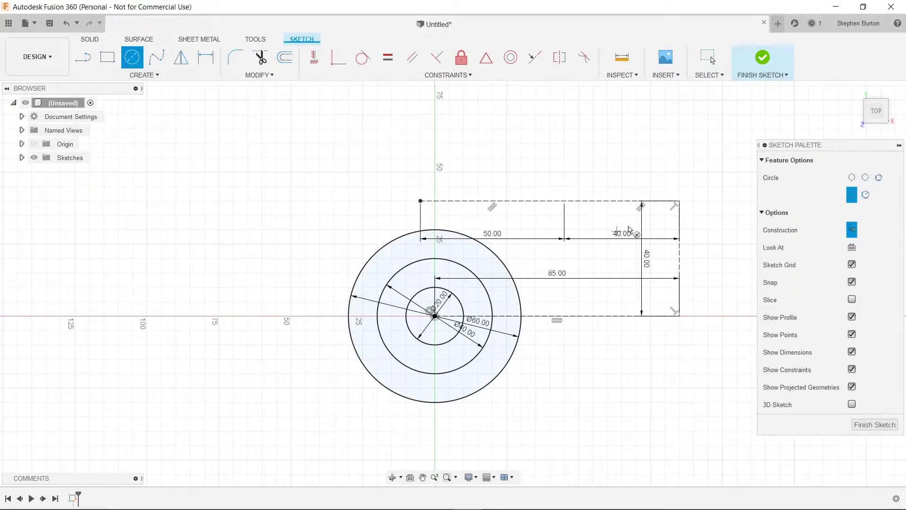
{"action": "left_click", "coordinate": [680, 201]}
{"action": "type", "text": "12"}
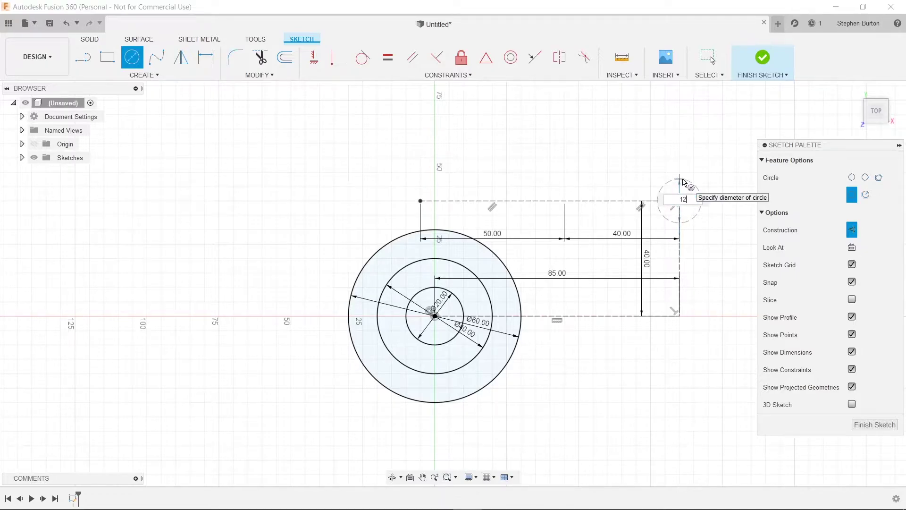
{"action": "key", "text": "Tab"}
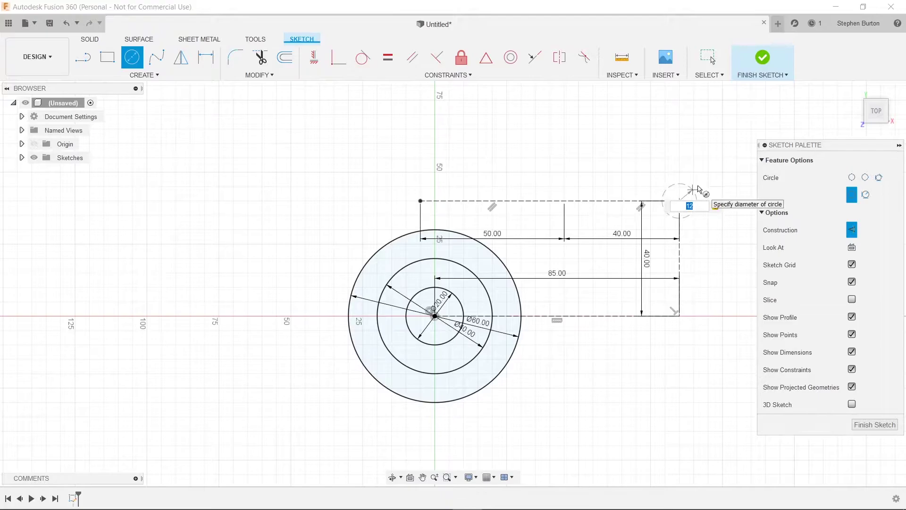
{"action": "left_click", "coordinate": [852, 230]}
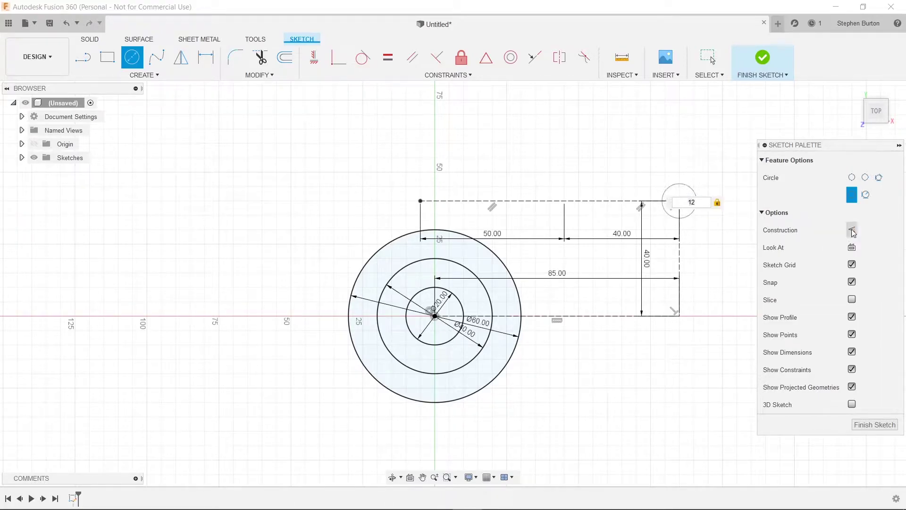
{"action": "left_click", "coordinate": [698, 196]}
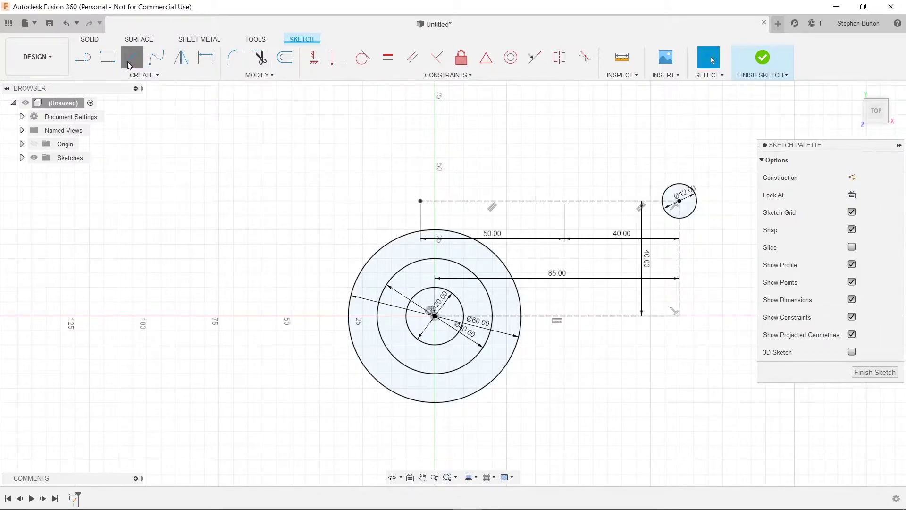
- Draw a 12 mm diameter circle where the 40 mm and 50 mm construction lines meet, and bring up the reference drawing
{"action": "left_click", "coordinate": [564, 201]}
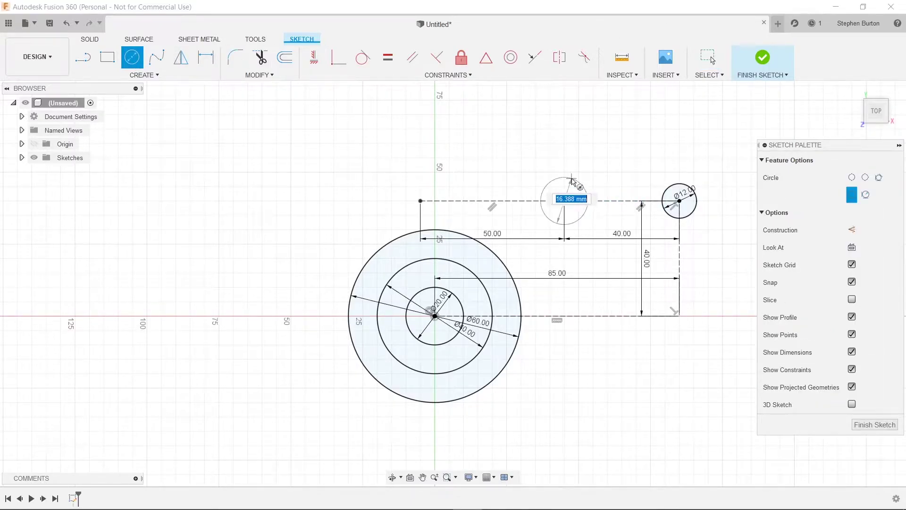
{"action": "type", "text": "12"}
{"action": "key", "text": "Return"}
{"action": "key", "text": "Escape"}
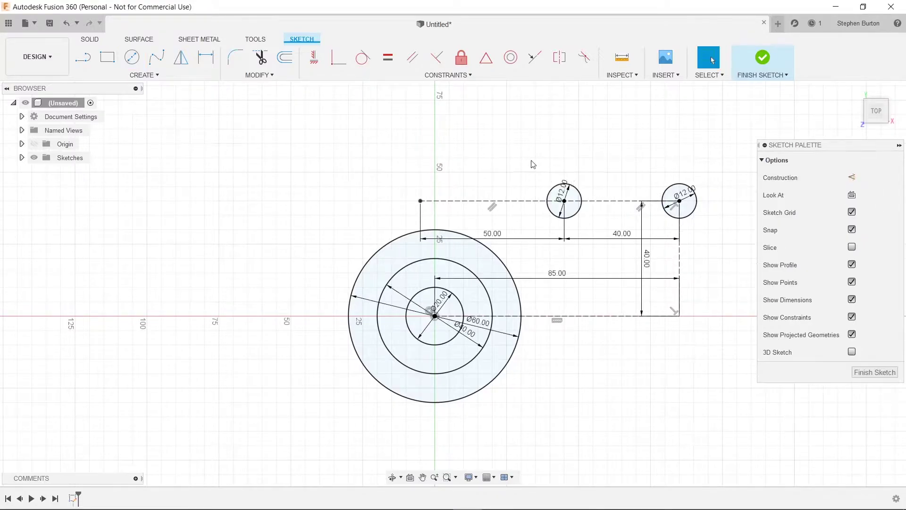
{"action": "left_click", "coordinate": [570, 187]}
{"action": "key", "text": "alt+Tab"}
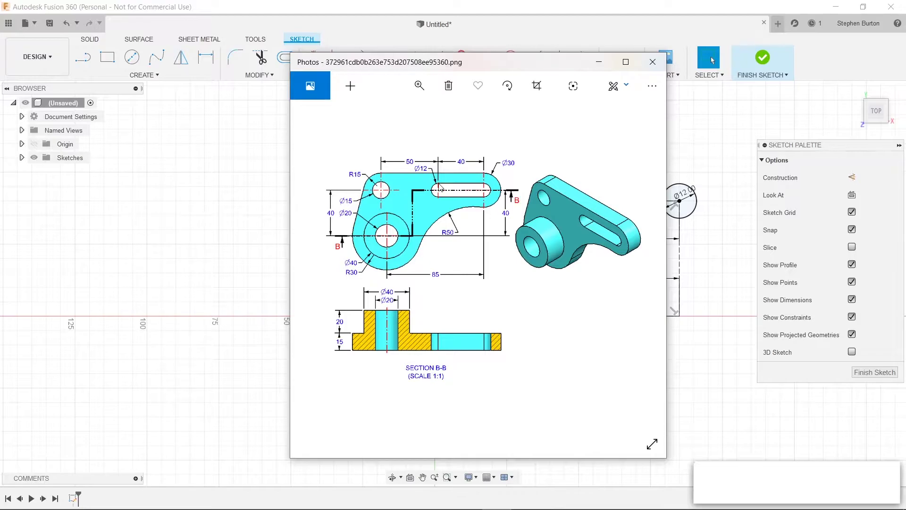
- Connect the two 12 mm circles with 40 mm horizontal lines between their lowest points and between their highest points to outline the slot
{"action": "left_click", "coordinate": [600, 63]}
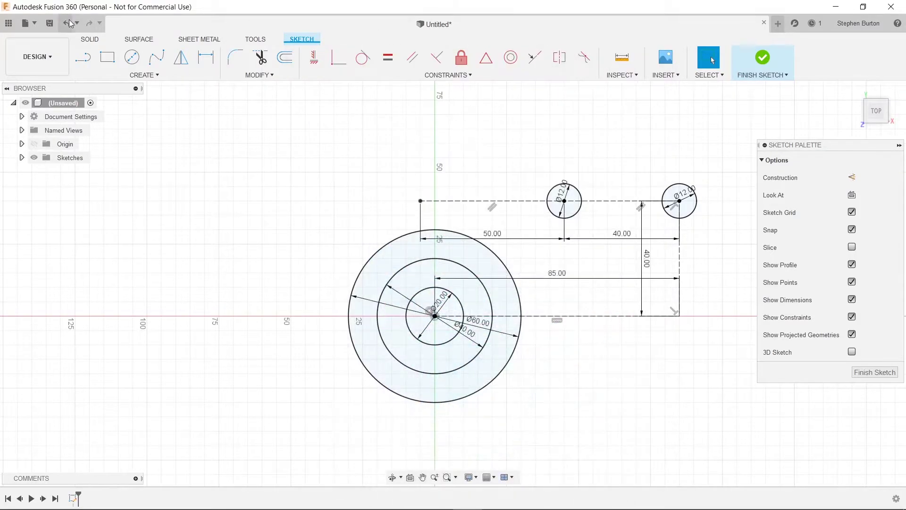
{"action": "left_click", "coordinate": [83, 57]}
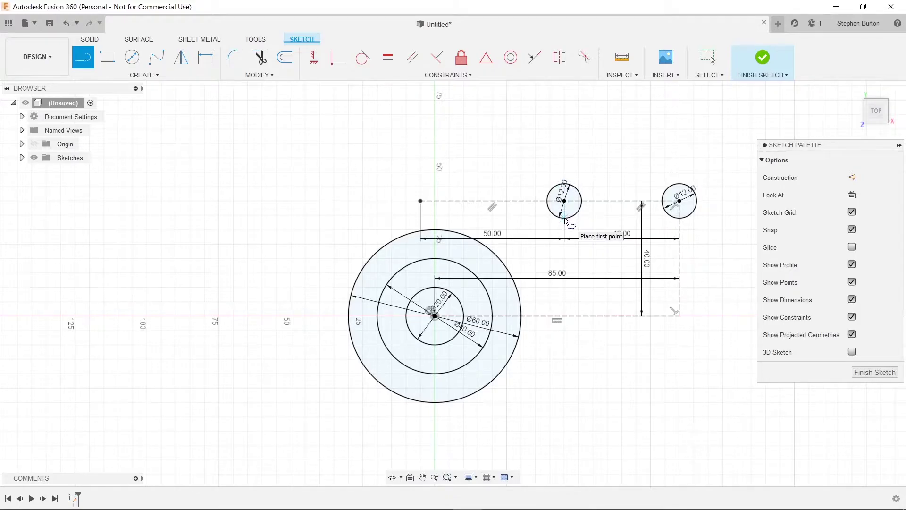
{"action": "left_click", "coordinate": [565, 218]}
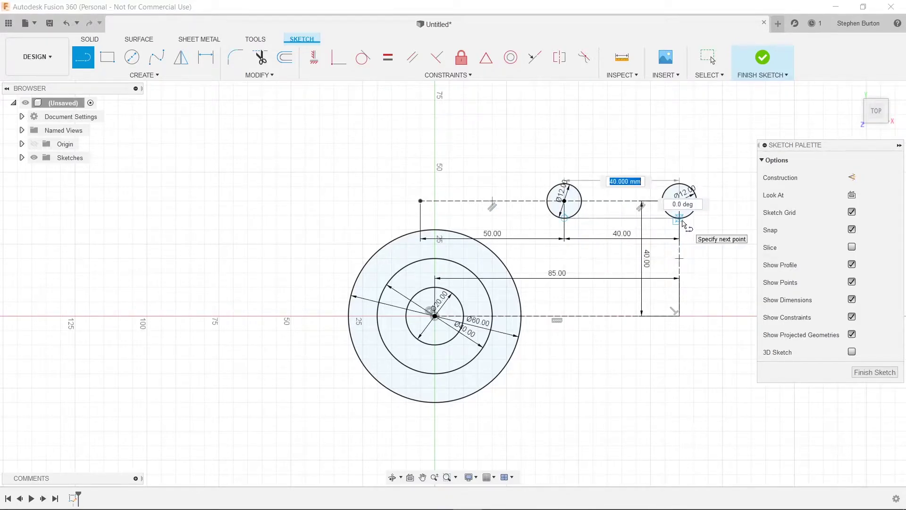
{"action": "double_click", "coordinate": [680, 219]}
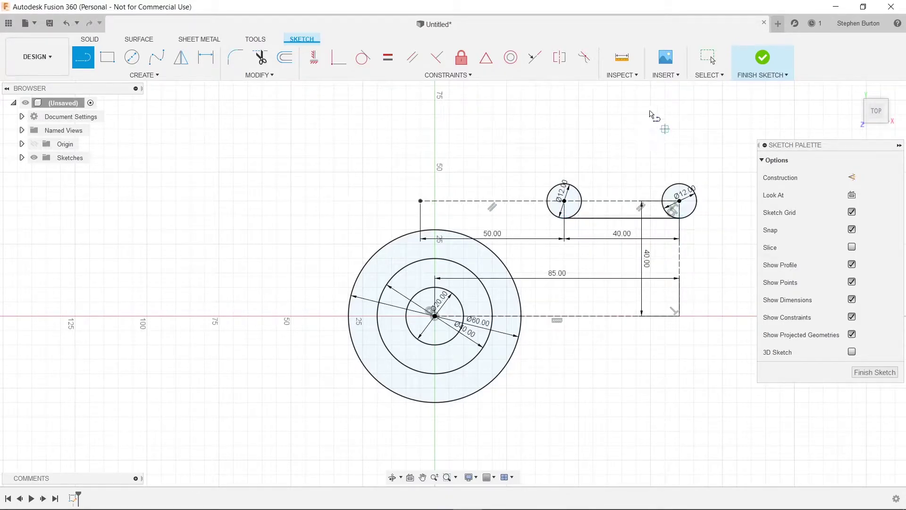
{"action": "left_click", "coordinate": [679, 184]}
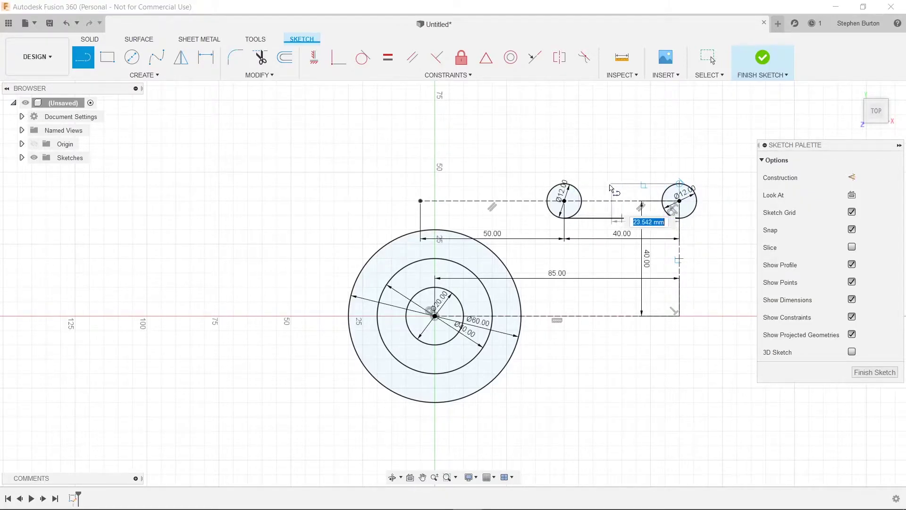
{"action": "left_click", "coordinate": [565, 184]}
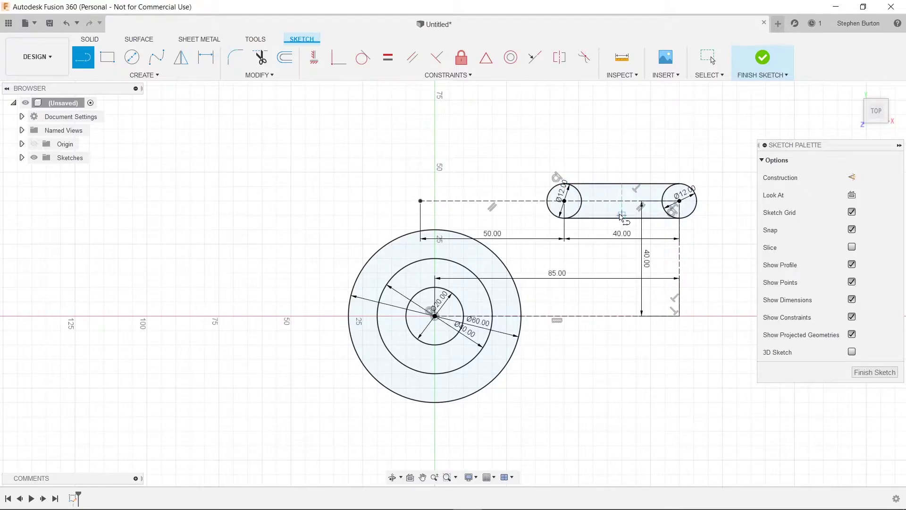
- Check the reference drawing and draw a 15 mm diameter circle at the left end of the 50 mm construction line
{"action": "key", "text": "alt+Tab"}
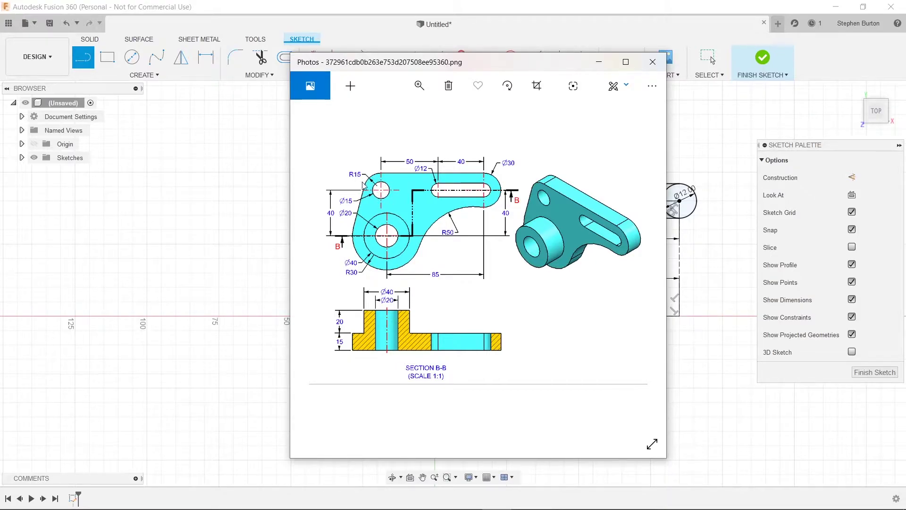
{"action": "left_click", "coordinate": [599, 61]}
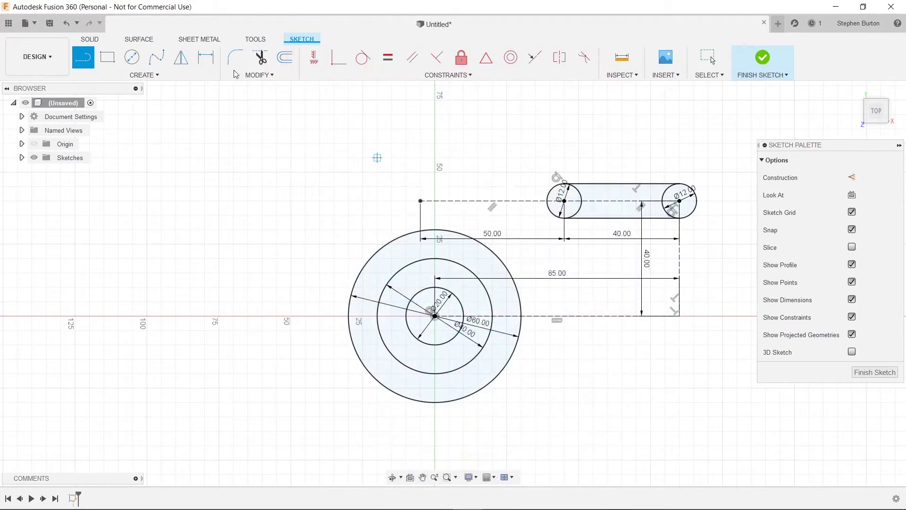
{"action": "left_click", "coordinate": [125, 61]}
{"action": "left_click", "coordinate": [421, 201]}
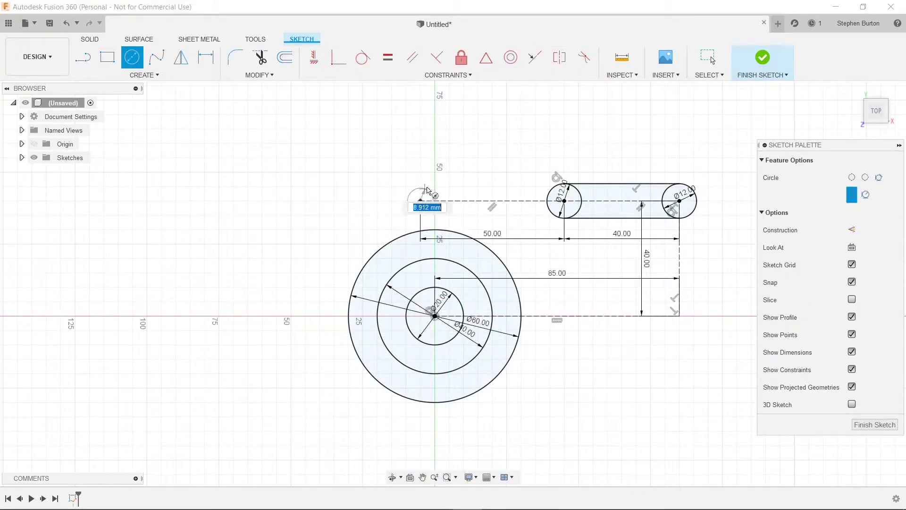
{"action": "type", "text": "15"}
{"action": "key", "text": "Return"}
{"action": "key", "text": "Escape"}
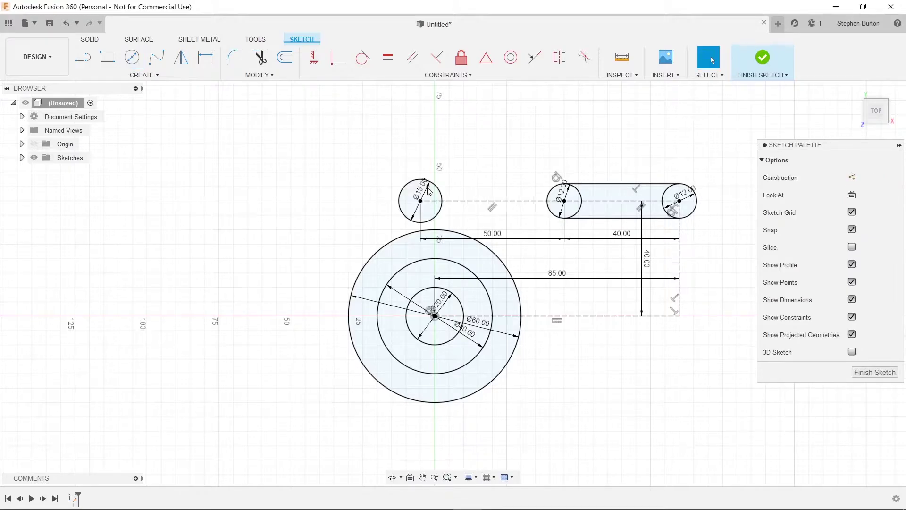
- Draw a 30 mm diameter circle concentric with the 15 mm circle
{"action": "left_click", "coordinate": [132, 57]}
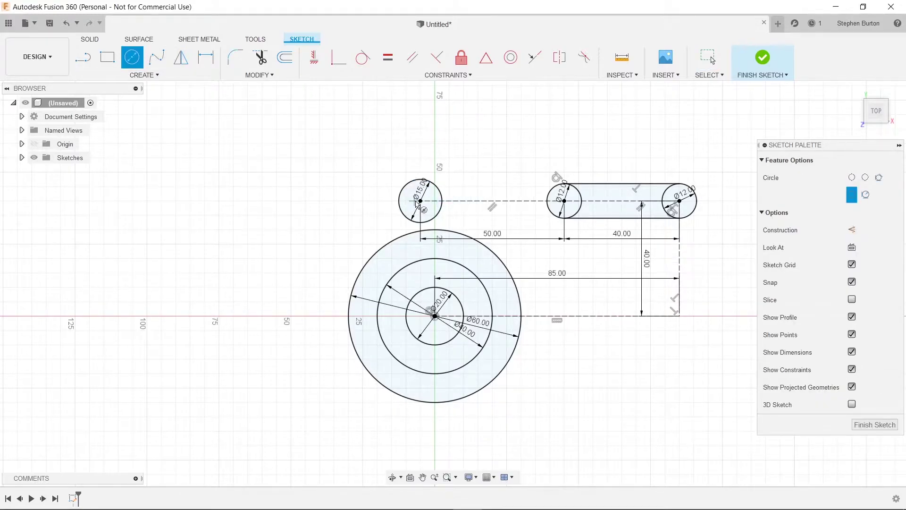
{"action": "left_click", "coordinate": [420, 201]}
{"action": "type", "text": "30"}
{"action": "key", "text": "Return"}
{"action": "key", "text": "Escape"}
- Check the reference drawing and draw a 30 mm diameter circle centred on the slot's right-hand 12 mm circle
{"action": "key", "text": "alt+Tab"}
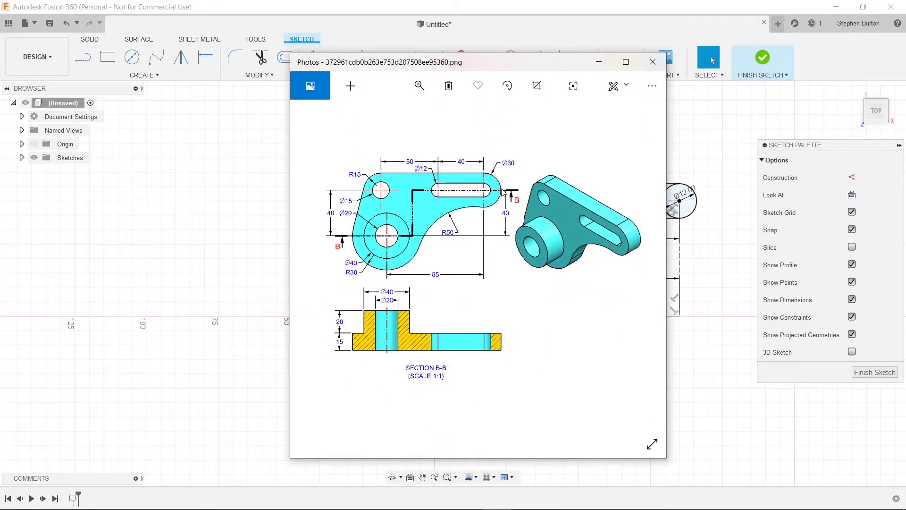
{"action": "key", "text": "alt+Tab"}
{"action": "key", "text": "alt+Tab"}
{"action": "key", "text": "alt+Tab"}
{"action": "key", "text": "c"}
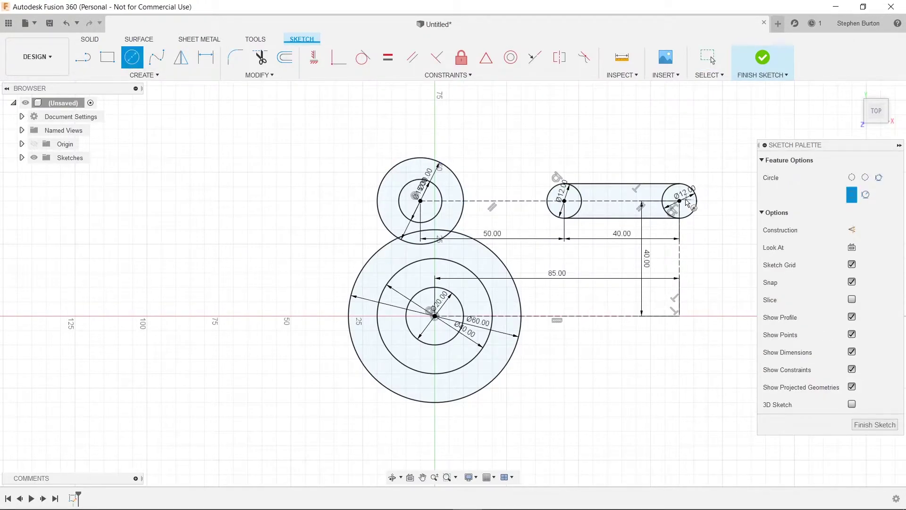
{"action": "left_click", "coordinate": [680, 201]}
{"action": "type", "text": "30"}
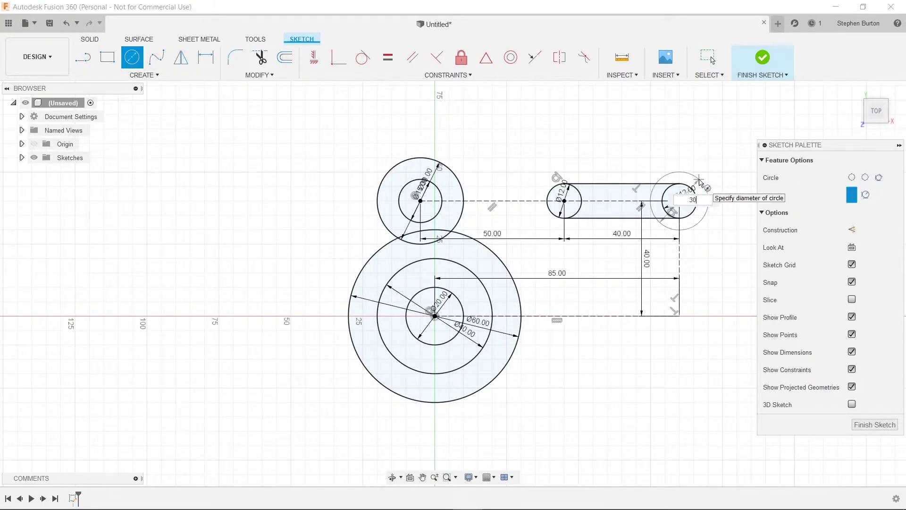
{"action": "key", "text": "Return"}
{"action": "key", "text": "Escape"}
- Check the reference drawing and draw a 100 mm diameter circle in the empty area below the slot, right of the 60 mm circle
{"action": "key", "text": "alt+Tab"}
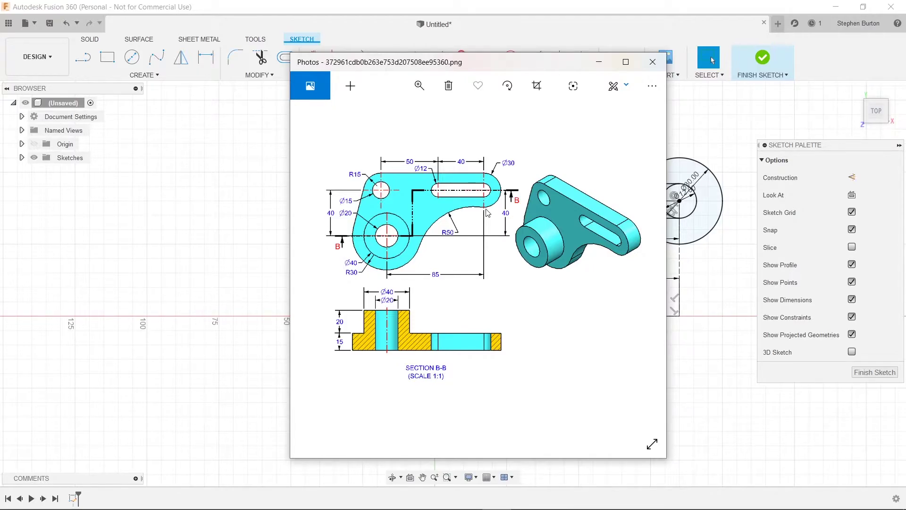
{"action": "left_click", "coordinate": [599, 61]}
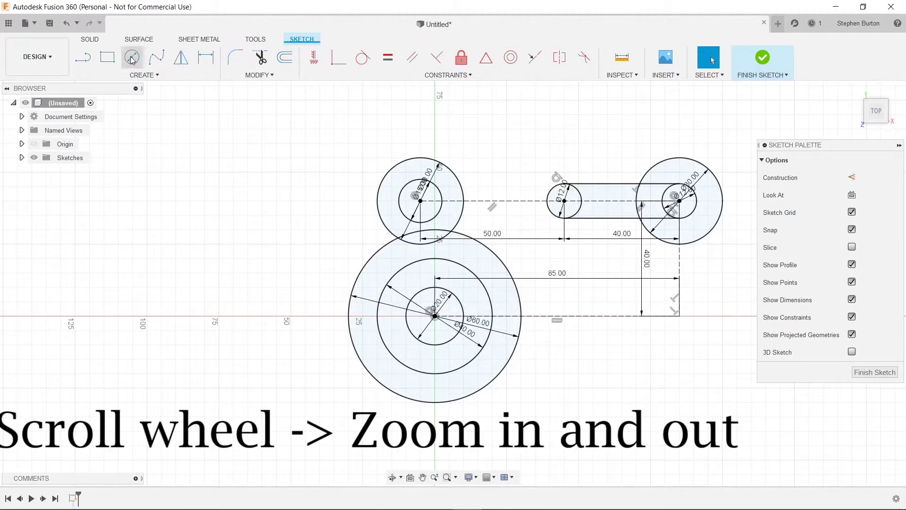
{"action": "left_click", "coordinate": [132, 57]}
{"action": "scroll", "coordinate": [684, 385], "scroll_direction": "down", "scroll_amount": 3}
{"action": "scroll", "coordinate": [639, 356], "scroll_direction": "up", "scroll_amount": 3}
{"action": "middle_click_drag", "start_coordinate": [639, 356], "coordinate": [519, 321]}
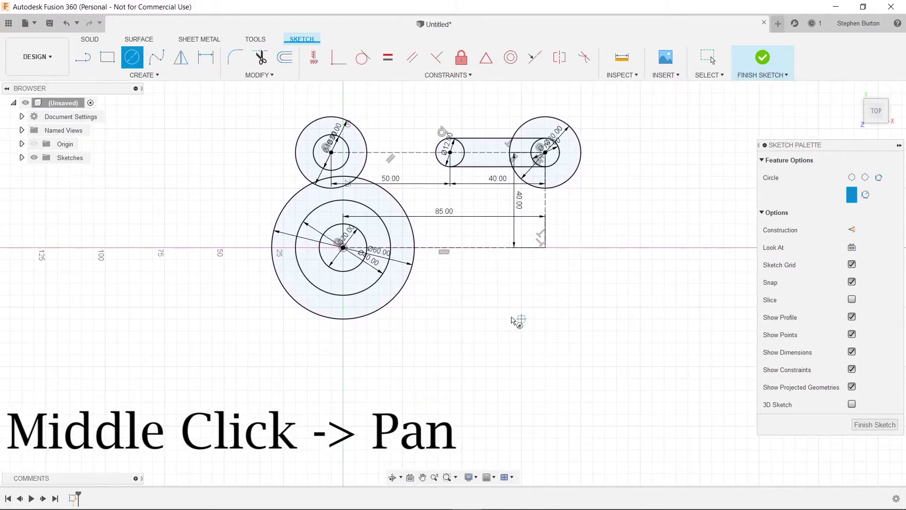
{"action": "left_click", "coordinate": [534, 354]}
{"action": "type", "text": "100"}
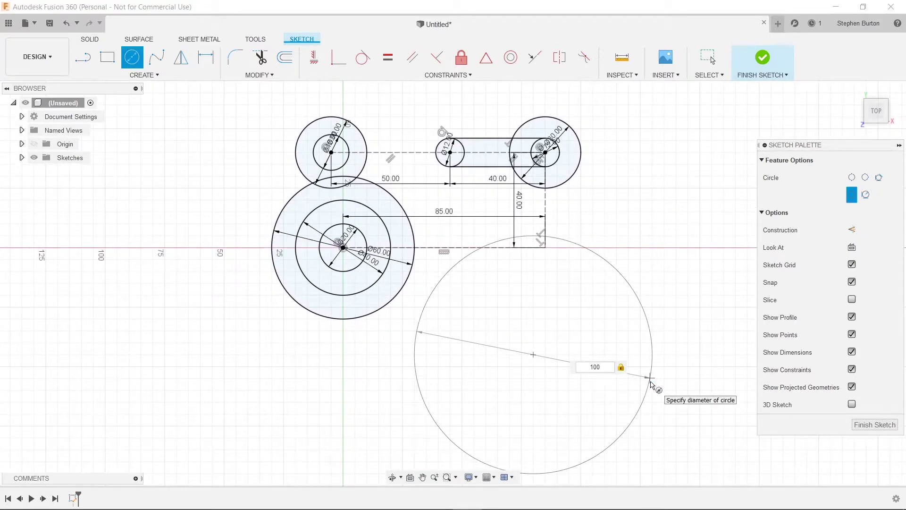
{"action": "key", "text": "Return"}
{"action": "key", "text": "Escape"}
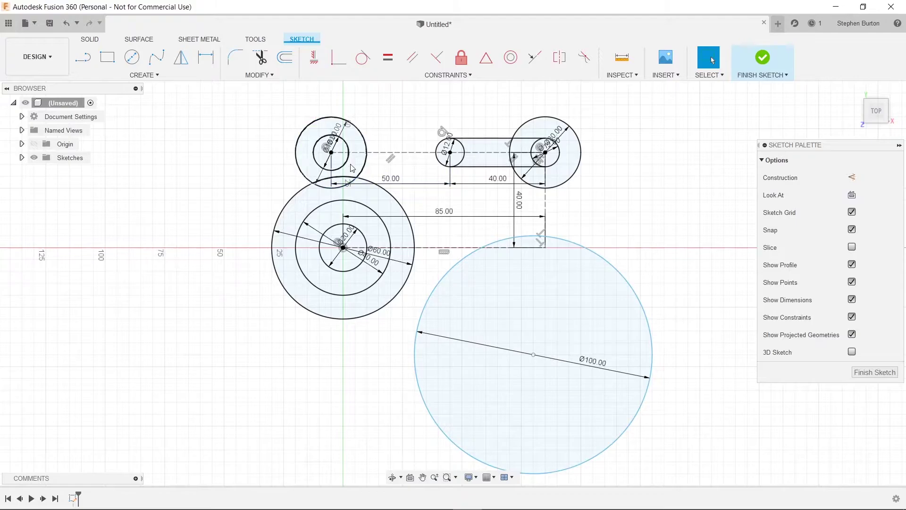
- Make the 100 mm circle tangent to the 60 mm circle and to the 30 mm circle at the slot's right end
{"action": "left_click", "coordinate": [363, 57]}
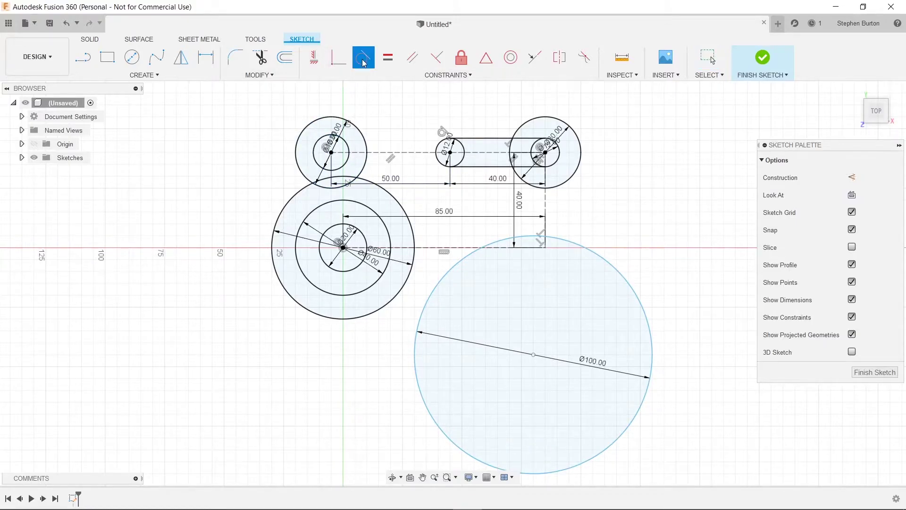
{"action": "left_click", "coordinate": [431, 294]}
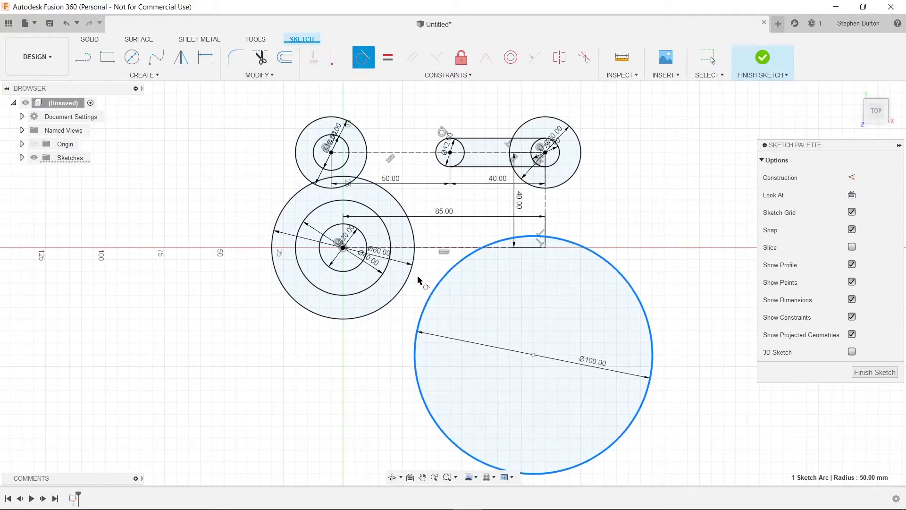
{"action": "left_click", "coordinate": [407, 279]}
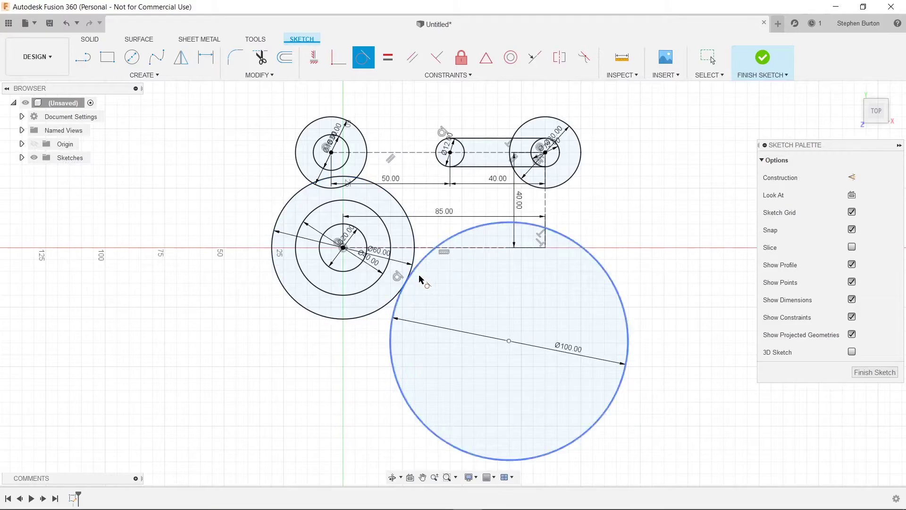
{"action": "left_click", "coordinate": [509, 223]}
{"action": "left_click", "coordinate": [546, 189]}
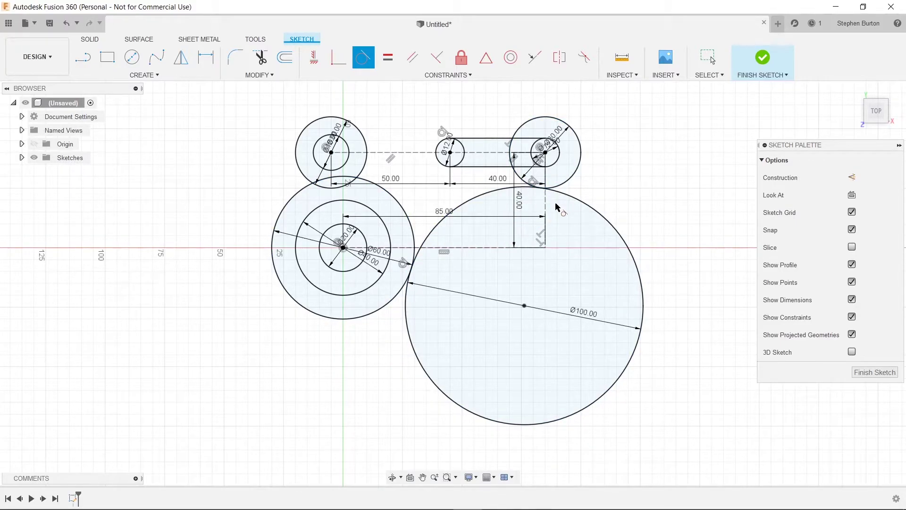
- Check the reference drawing and draw a 90 mm horizontal line joining the tops of the two 30 mm circles
{"action": "key", "text": "alt+Tab"}
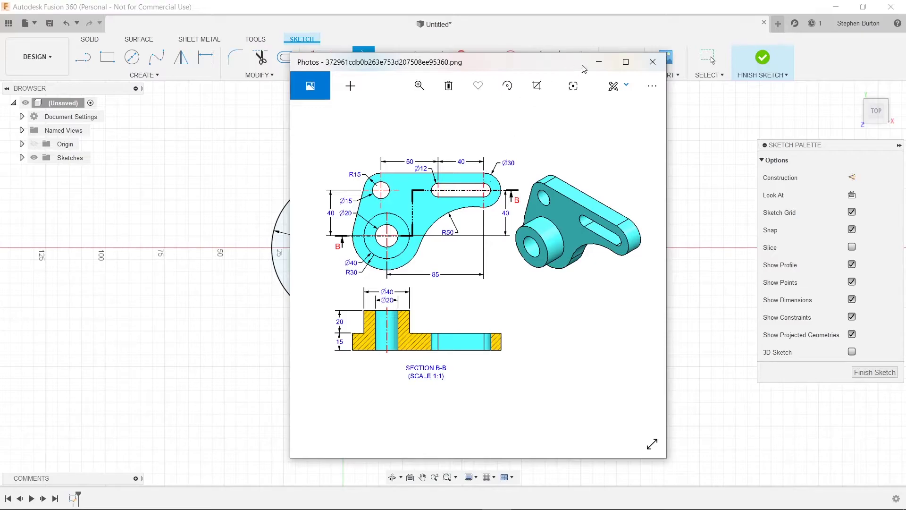
{"action": "left_click", "coordinate": [598, 62]}
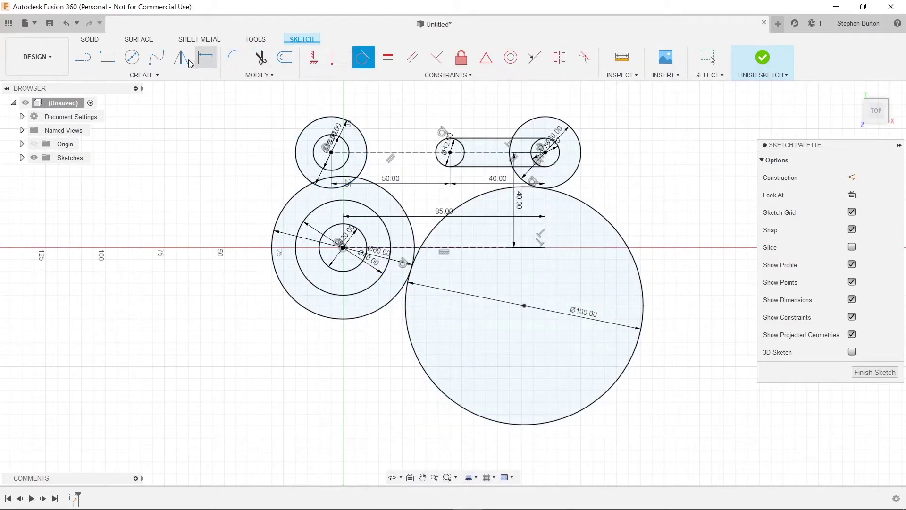
{"action": "left_click", "coordinate": [83, 57]}
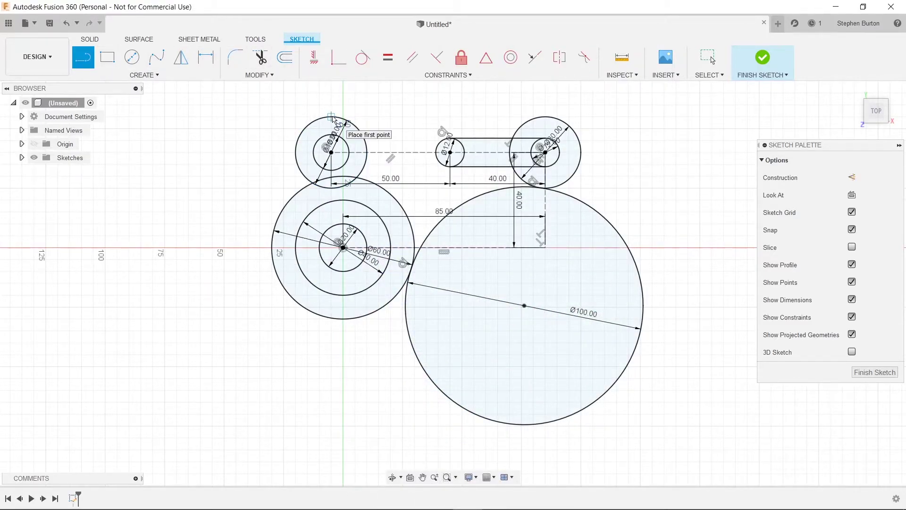
{"action": "left_click", "coordinate": [332, 117]}
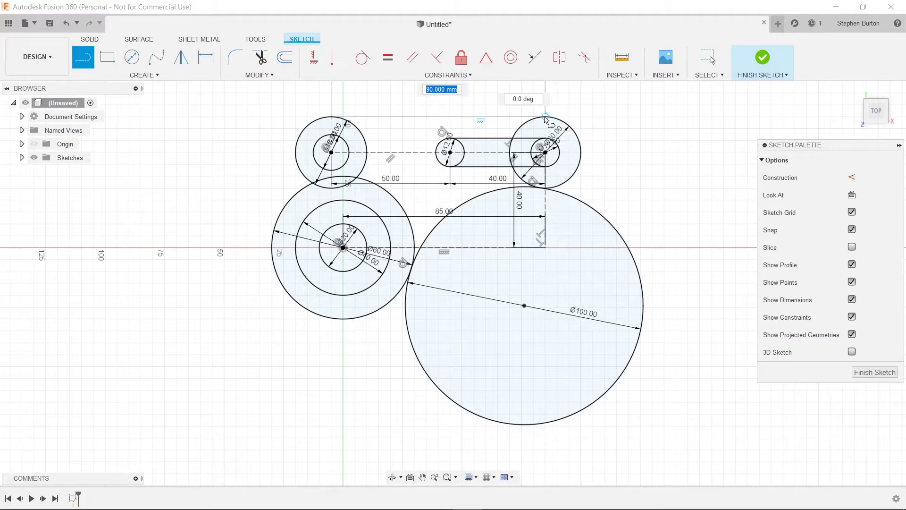
{"action": "left_click", "coordinate": [545, 118]}
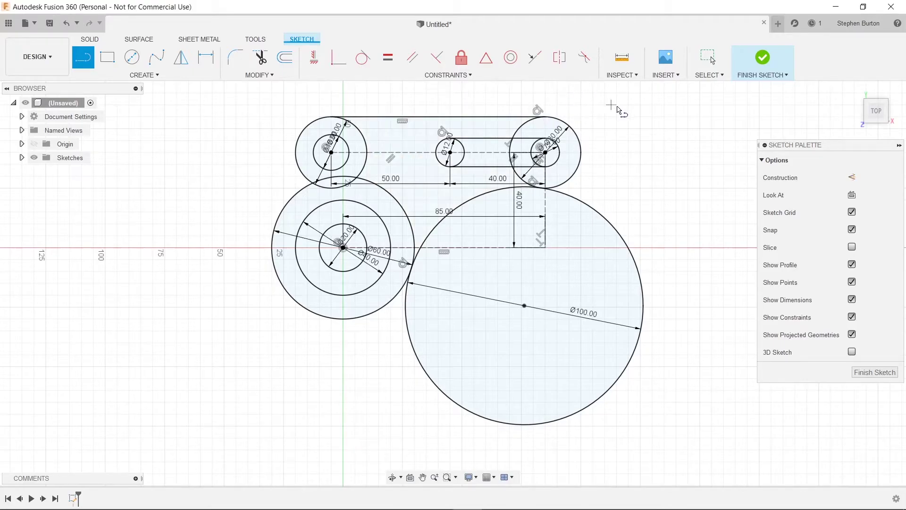
{"action": "key", "text": "alt+Tab"}
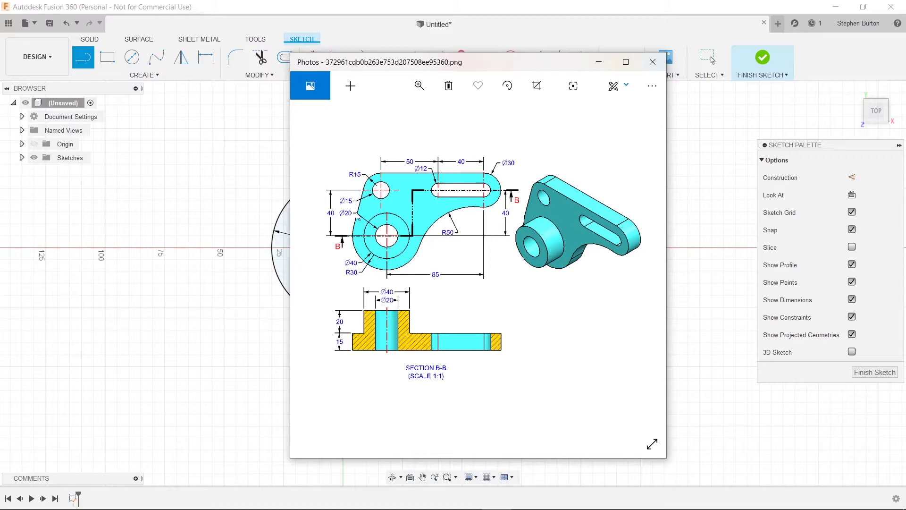
{"action": "left_click", "coordinate": [599, 62]}
{"action": "left_click", "coordinate": [296, 152]}
{"action": "left_click", "coordinate": [275, 253]}
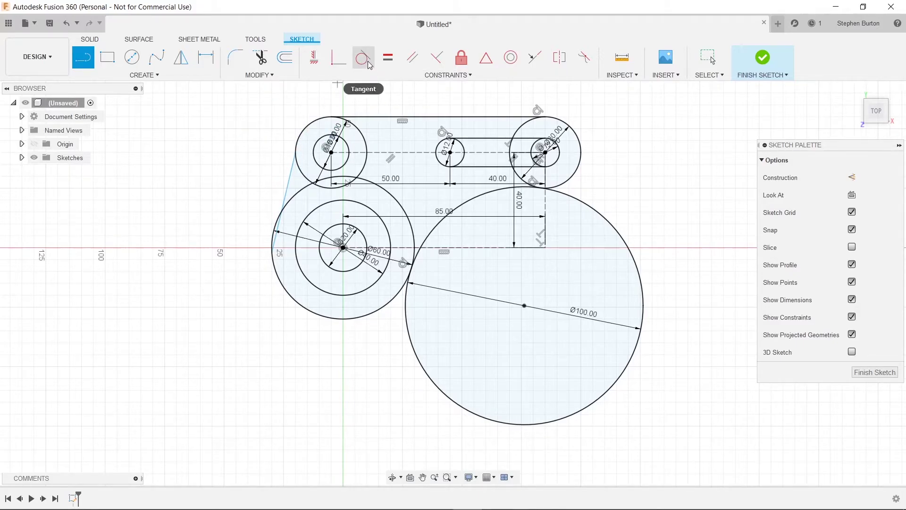
{"action": "key", "text": "Escape"}
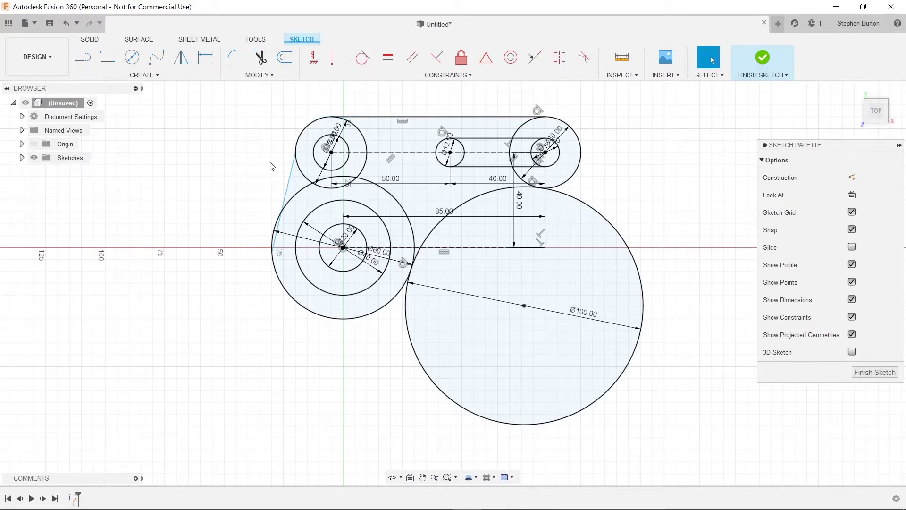
- Draw a slanted line about 43 mm long joining the outer left sides of the left 30 mm circle and the 60 mm circle
{"action": "left_click", "coordinate": [83, 58]}
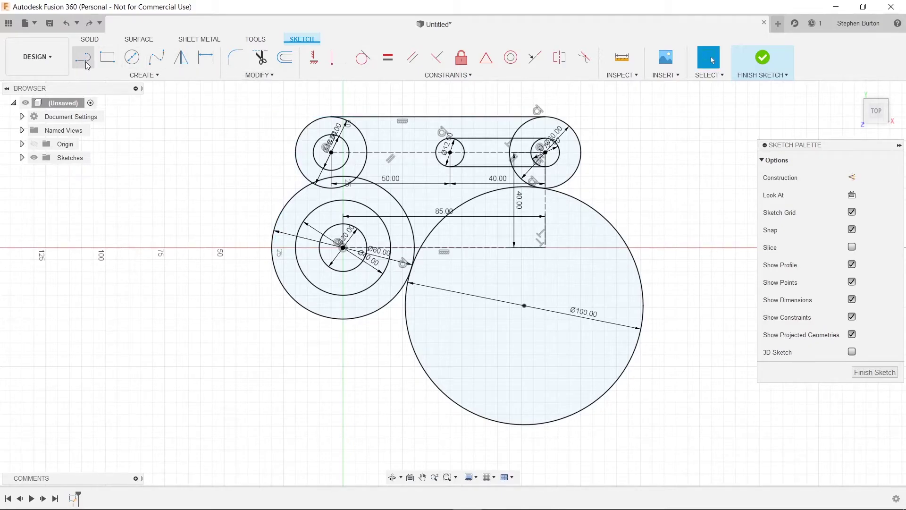
{"action": "left_click", "coordinate": [296, 140]}
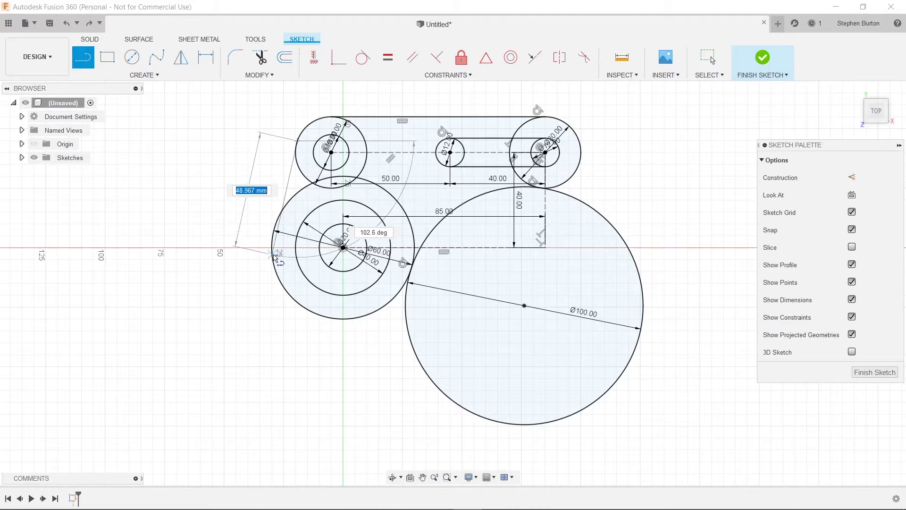
{"action": "double_click", "coordinate": [278, 215]}
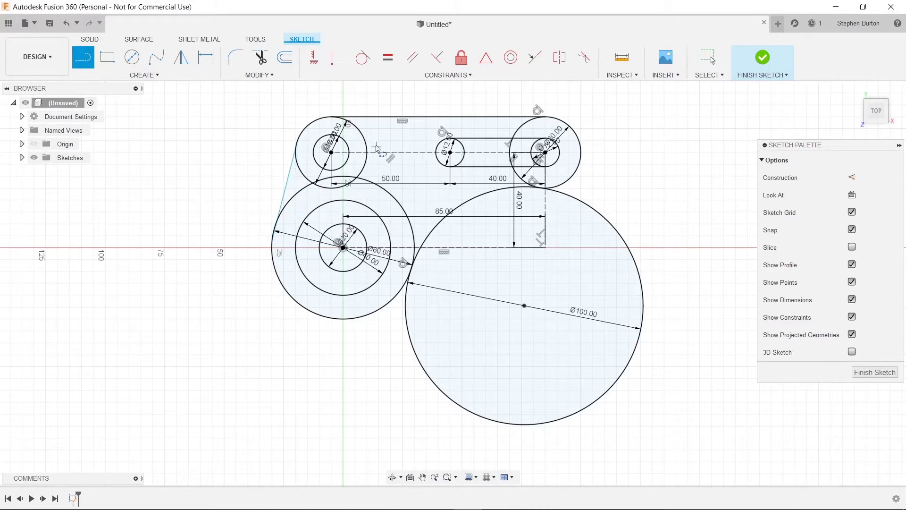
- Make the slanted left line tangent to the left 30 mm circle and to the 60 mm circle
{"action": "left_click", "coordinate": [364, 58]}
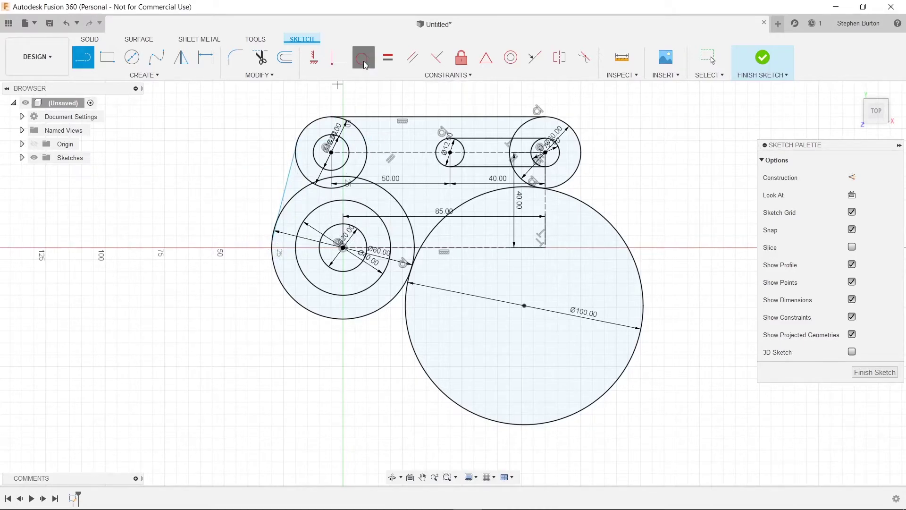
{"action": "left_click", "coordinate": [292, 176]}
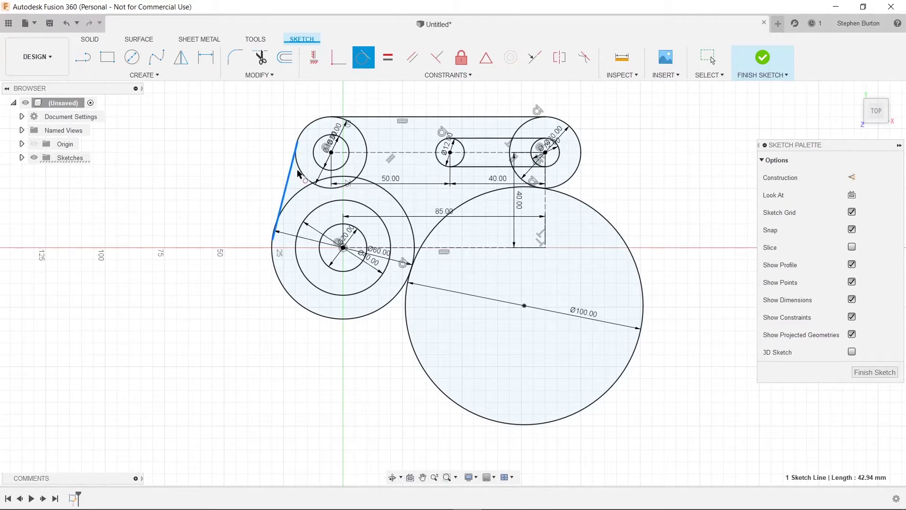
{"action": "left_click", "coordinate": [297, 156]}
{"action": "left_click", "coordinate": [284, 195]}
{"action": "left_click", "coordinate": [293, 202]}
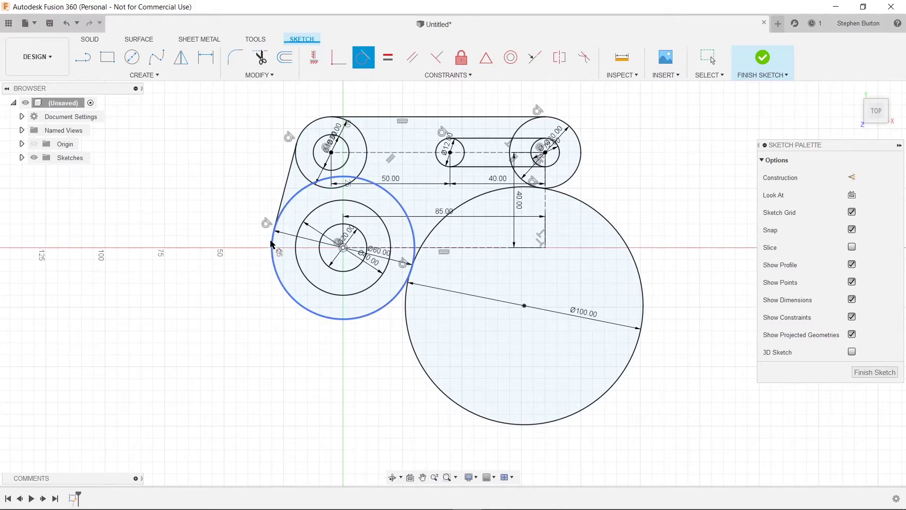
{"action": "scroll", "coordinate": [299, 155], "scroll_direction": "up", "scroll_amount": 2}
{"action": "scroll", "coordinate": [299, 154], "scroll_direction": "up", "scroll_amount": 2}
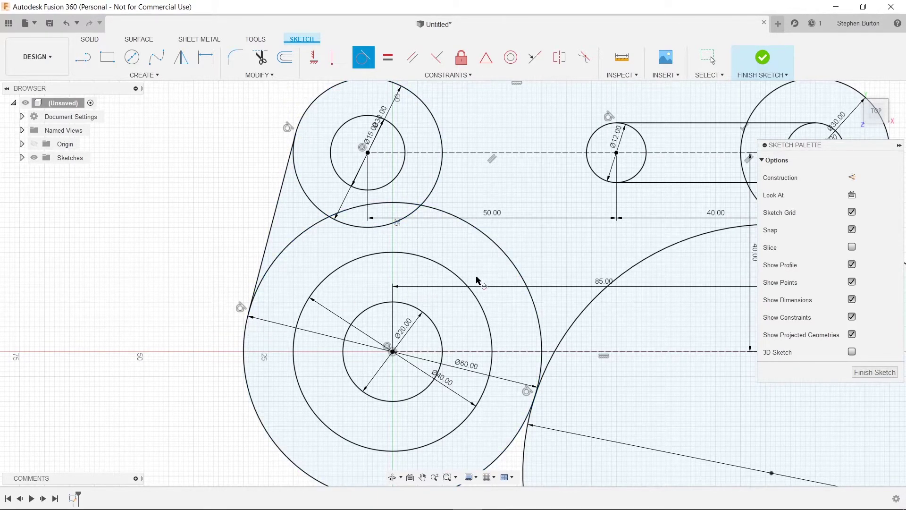
{"action": "scroll", "coordinate": [512, 253], "scroll_direction": "down", "scroll_amount": 3}
{"action": "scroll", "coordinate": [424, 262], "scroll_direction": "down", "scroll_amount": 2}
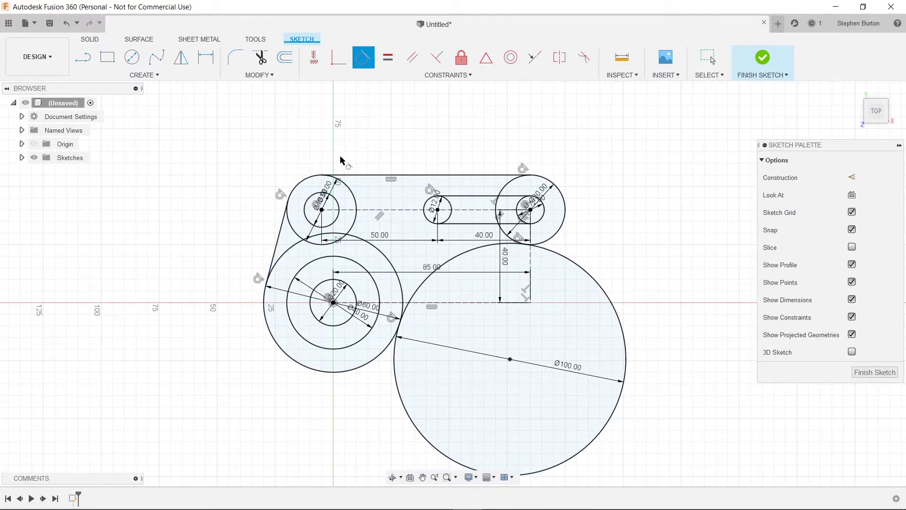
- Trim the 100 mm circle down to its concave arc and remove the arcs inside the bracket's right end and slot
{"action": "left_click", "coordinate": [260, 60]}
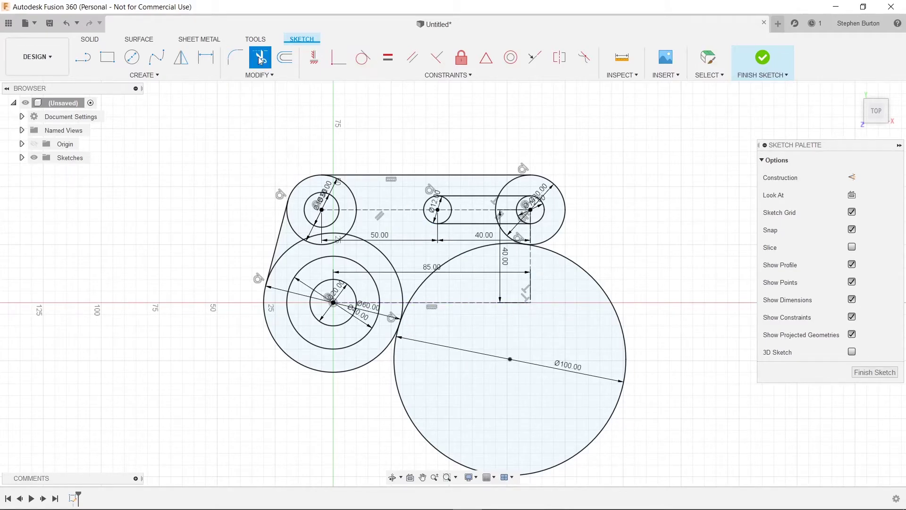
{"action": "left_click", "coordinate": [621, 330]}
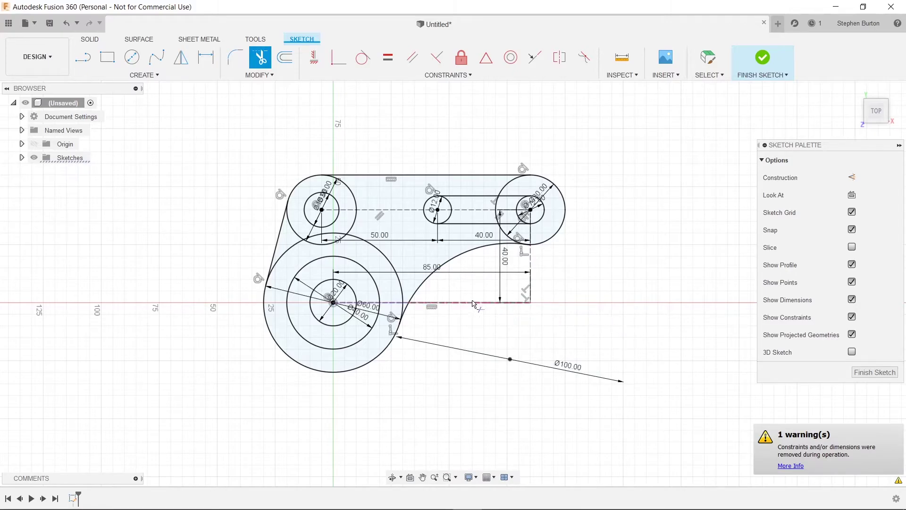
{"action": "left_click", "coordinate": [506, 191]}
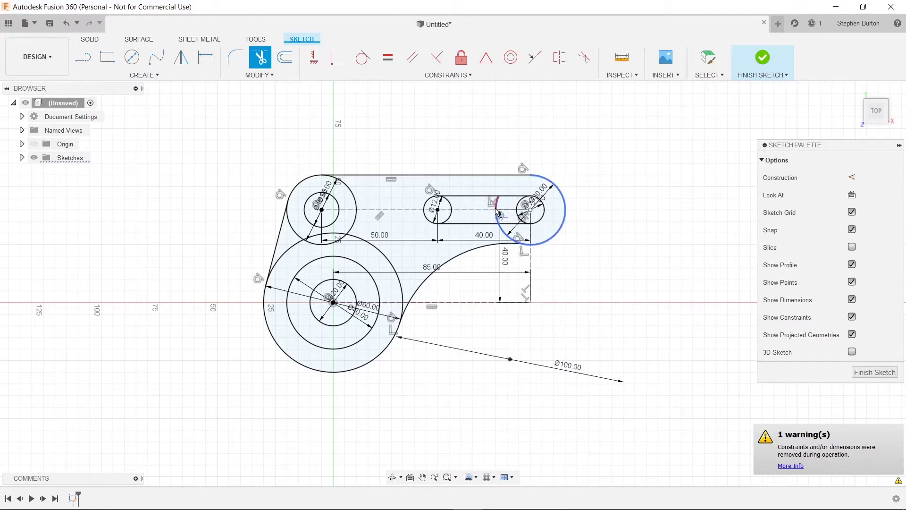
{"action": "left_click", "coordinate": [503, 227]}
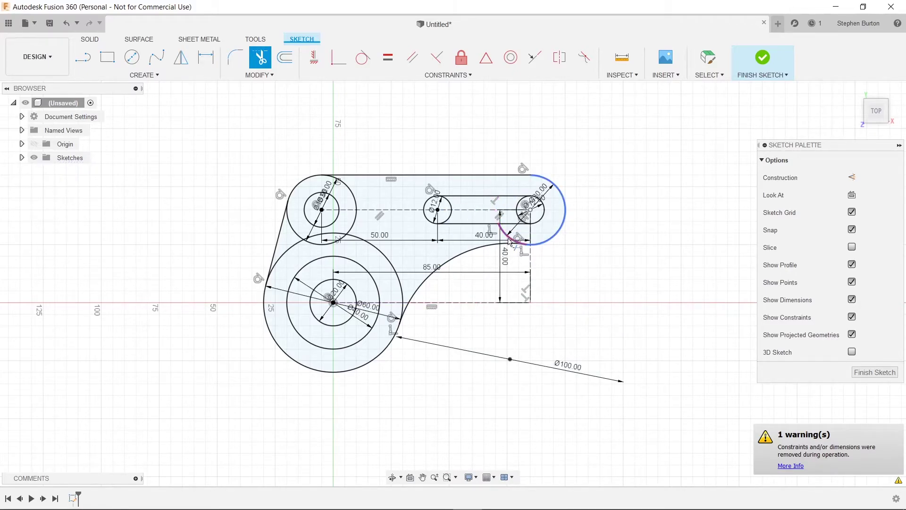
{"action": "left_click", "coordinate": [519, 209]}
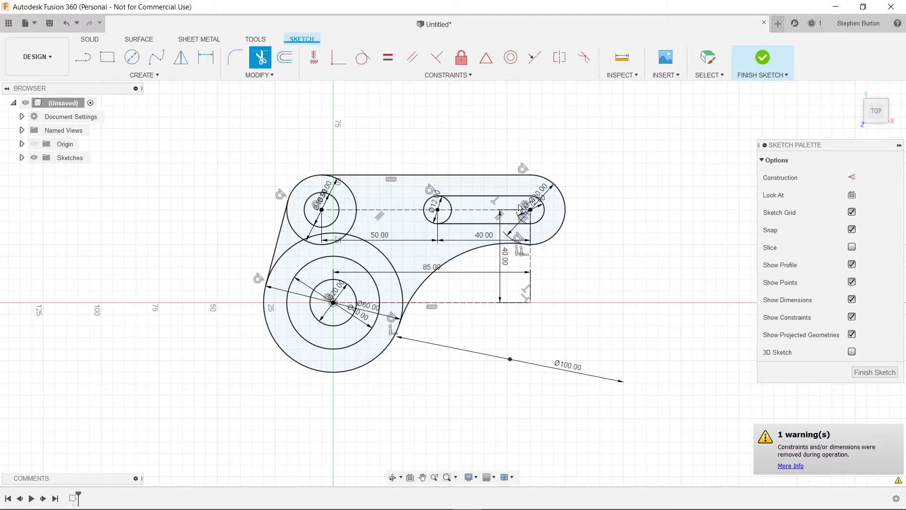
{"action": "left_click", "coordinate": [462, 218]}
- Check the reference drawing and trim the inner arcs of the left 30 mm circle
{"action": "key", "text": "alt+Tab"}
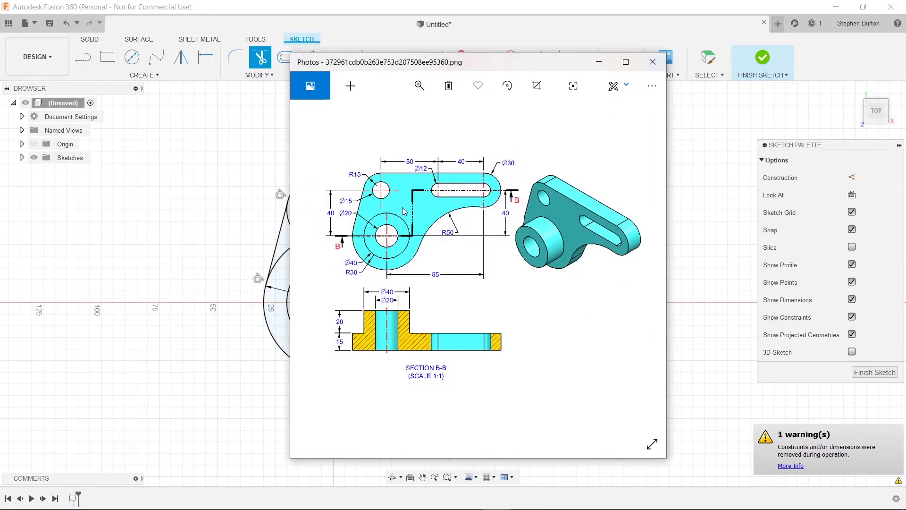
{"action": "left_click_drag", "start_coordinate": [507, 61], "coordinate": [598, 58]}
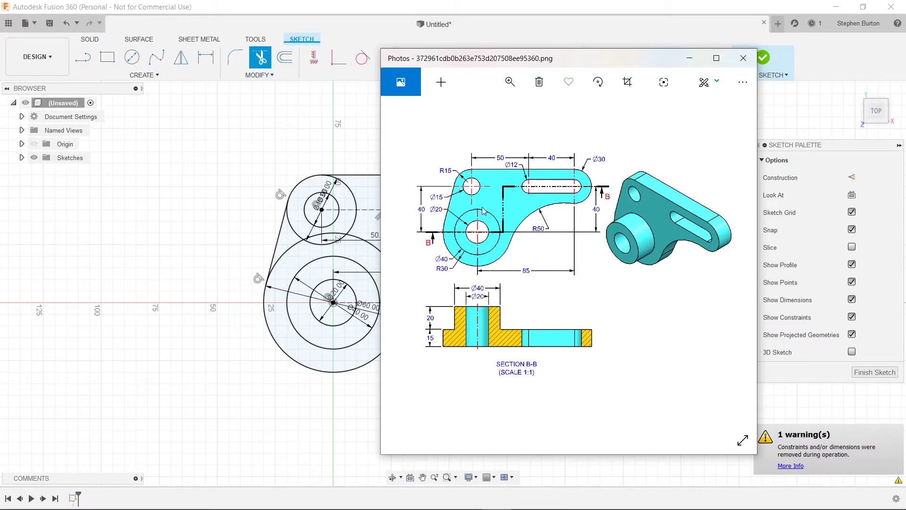
{"action": "left_click_drag", "start_coordinate": [448, 61], "coordinate": [572, 58]}
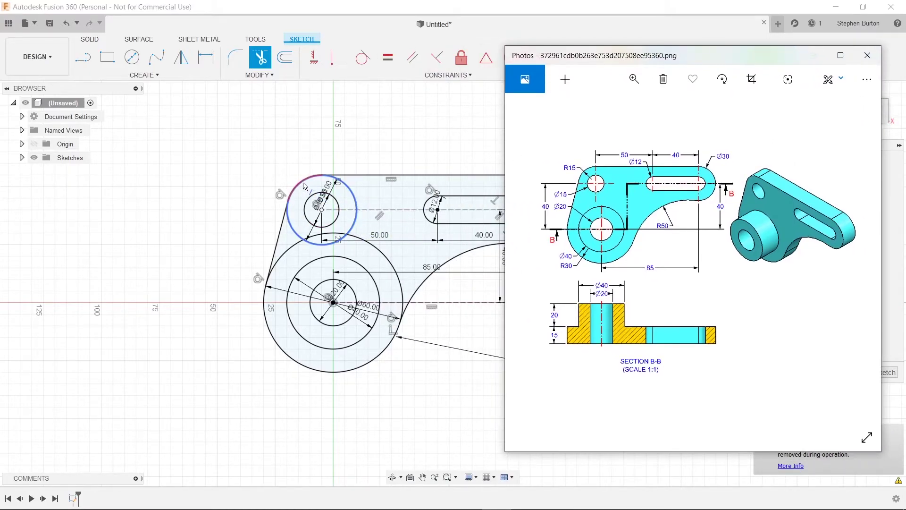
{"action": "left_click", "coordinate": [326, 238]}
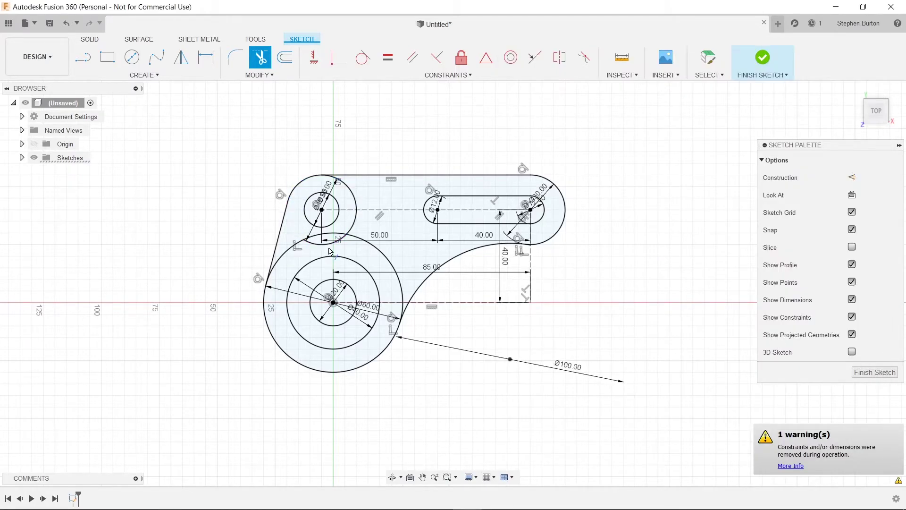
{"action": "left_click", "coordinate": [357, 209]}
- Trim away the construction lines between the circle centres and the part of the 60 mm circle inside the bracket outline
{"action": "left_click", "coordinate": [359, 211]}
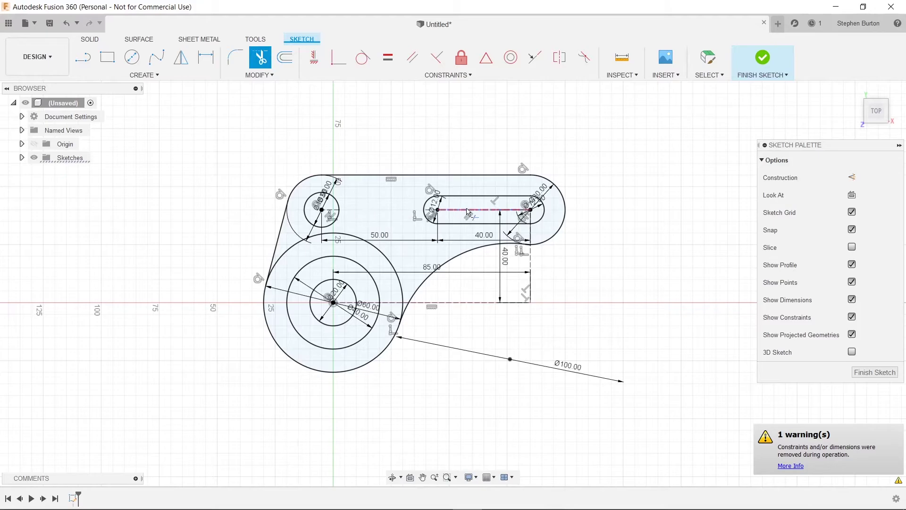
{"action": "left_click", "coordinate": [471, 211]}
{"action": "left_click", "coordinate": [455, 302]}
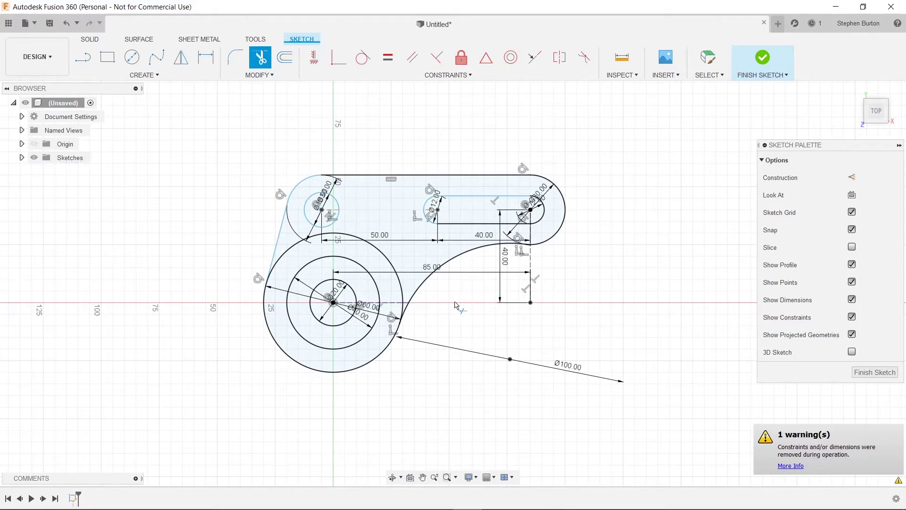
{"action": "left_click", "coordinate": [534, 283]}
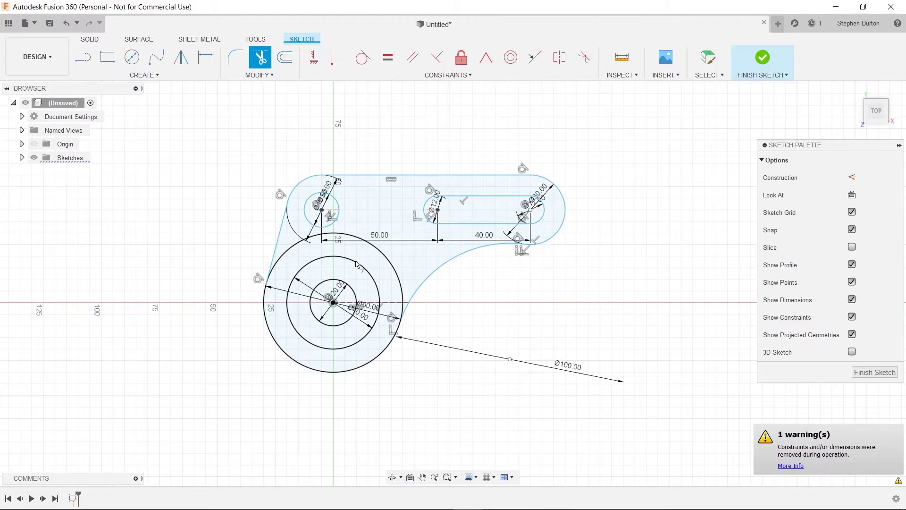
{"action": "left_click", "coordinate": [400, 287]}
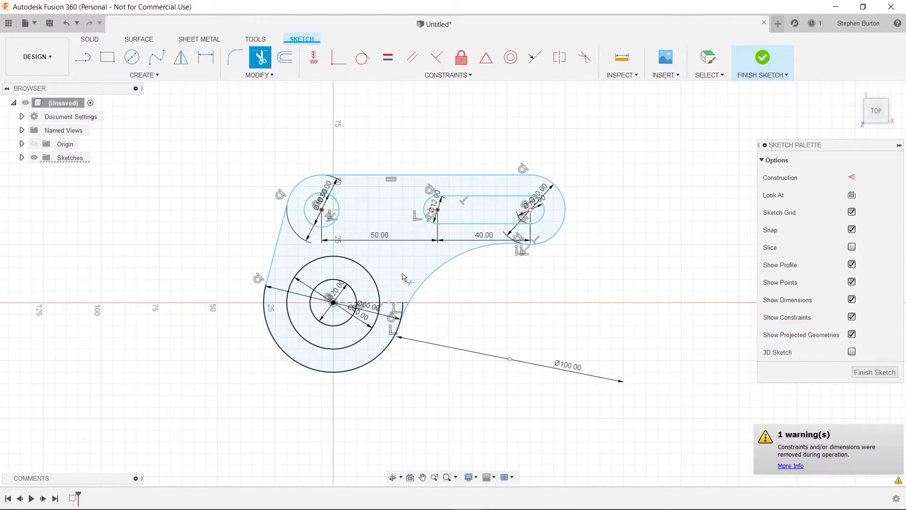
{"action": "left_click", "coordinate": [402, 312]}
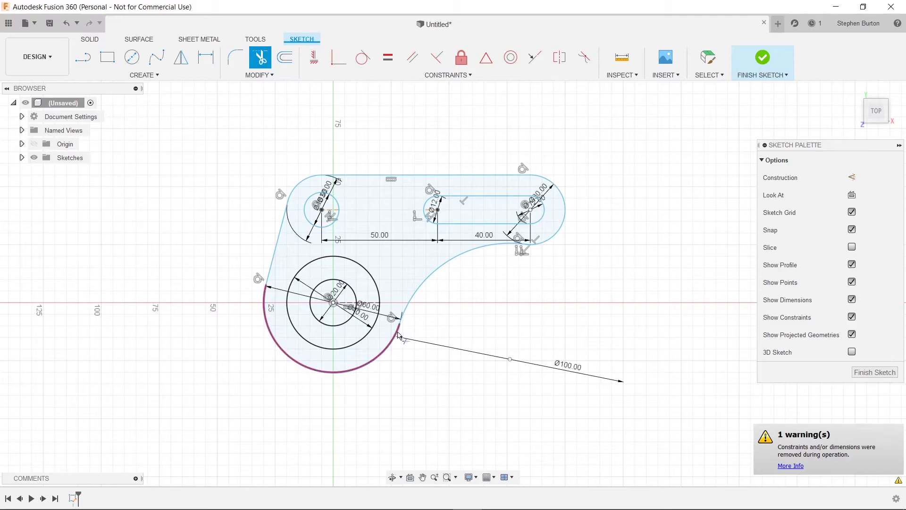
- Check the reference drawing and extrude the main bracket profile, without the holes and slot, 15 mm as a new body
{"action": "key", "text": "alt+Tab"}
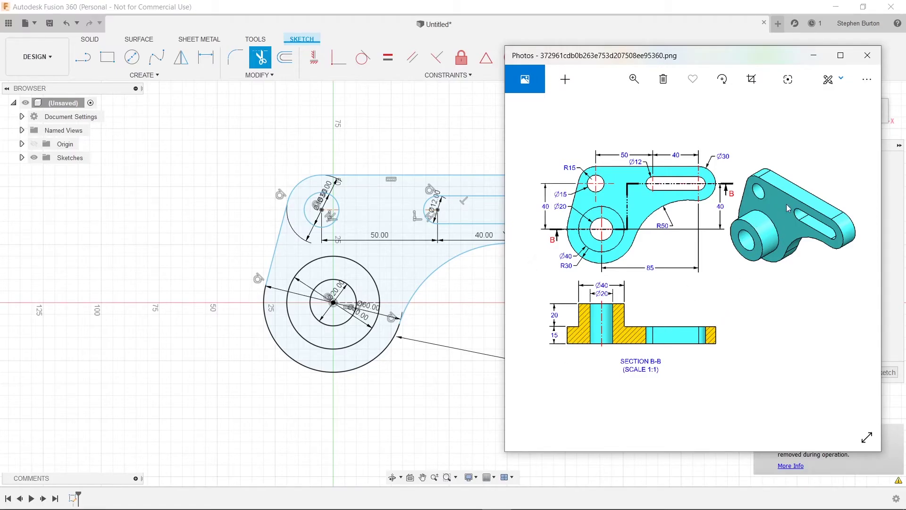
{"action": "left_click", "coordinate": [813, 55]}
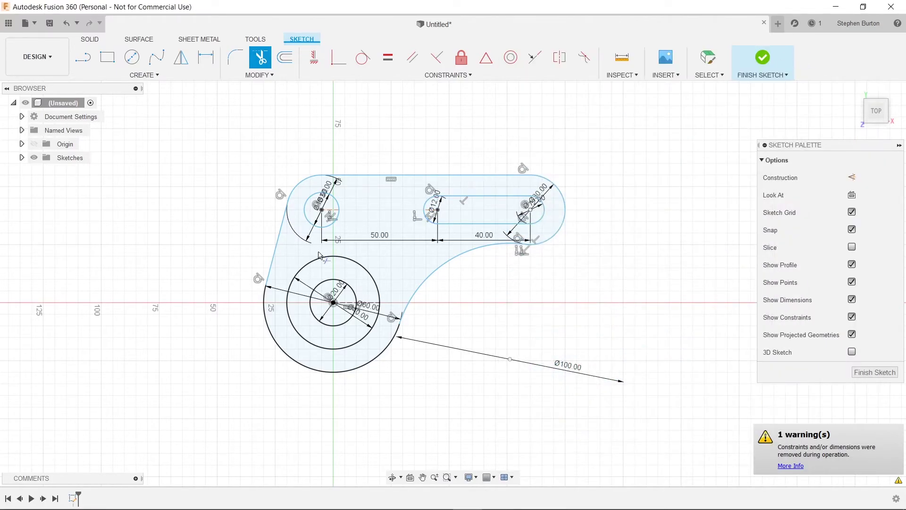
{"action": "key", "text": "q"}
{"action": "left_click", "coordinate": [398, 246]}
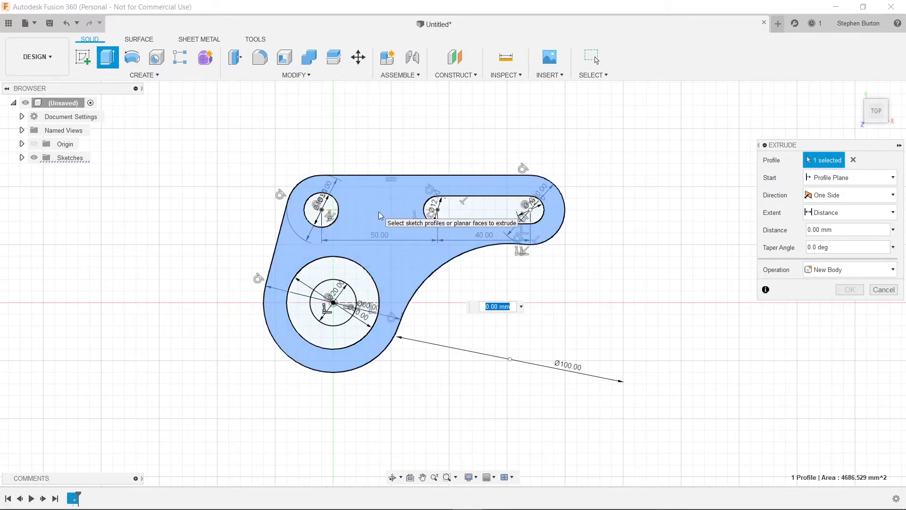
{"action": "type", "text": "15"}
{"action": "left_click", "coordinate": [843, 293]}
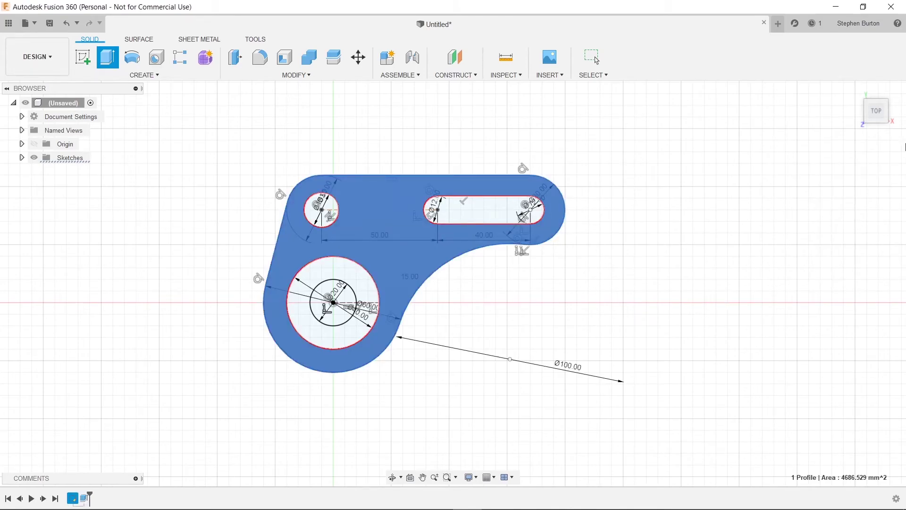
- Check the boss in the reference drawing and make the bracket sketch visible again
{"action": "mouse_move", "coordinate": [879, 122]}
{"action": "left_mouse_down"}
{"action": "mouse_move", "coordinate": [865, 90]}
{"action": "mouse_move", "coordinate": [890, 108]}
{"action": "mouse_move", "coordinate": [869, 97]}
{"action": "left_mouse_up"}
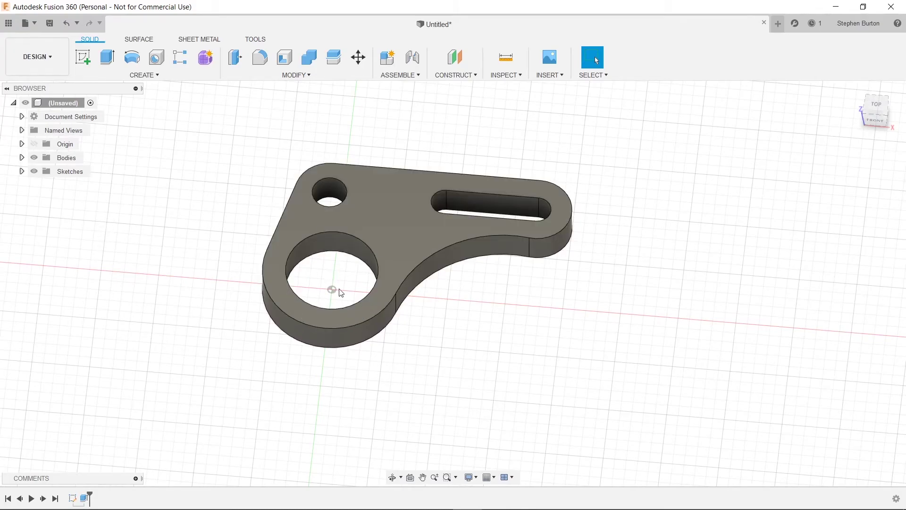
{"action": "key", "text": "alt+Tab"}
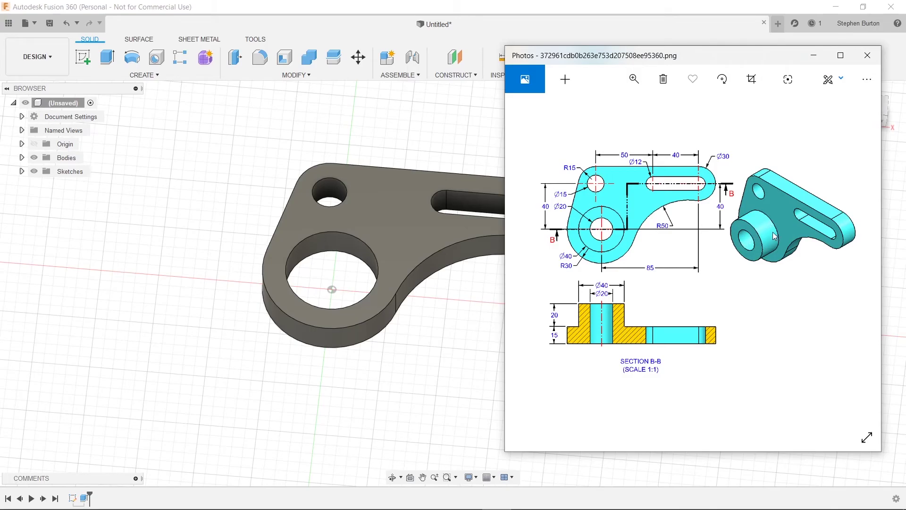
{"action": "left_click", "coordinate": [821, 55]}
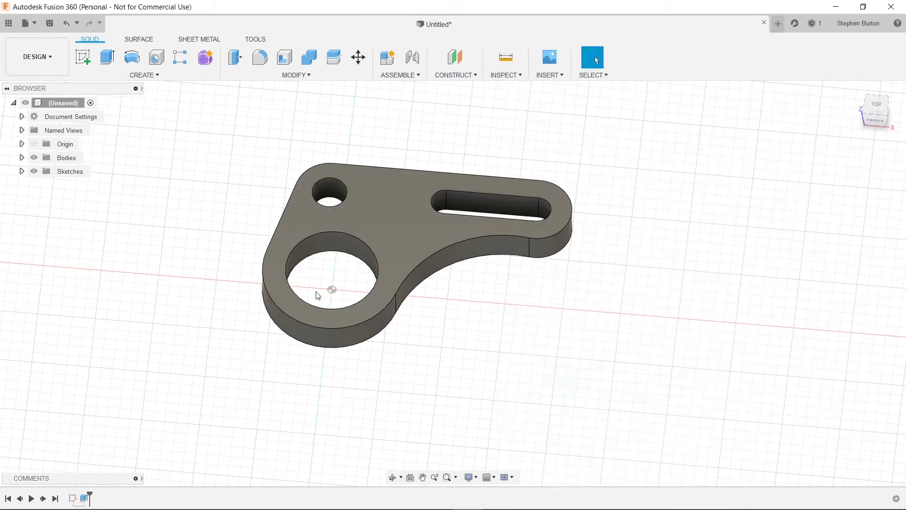
{"action": "left_click", "coordinate": [22, 171]}
{"action": "left_click", "coordinate": [45, 188]}
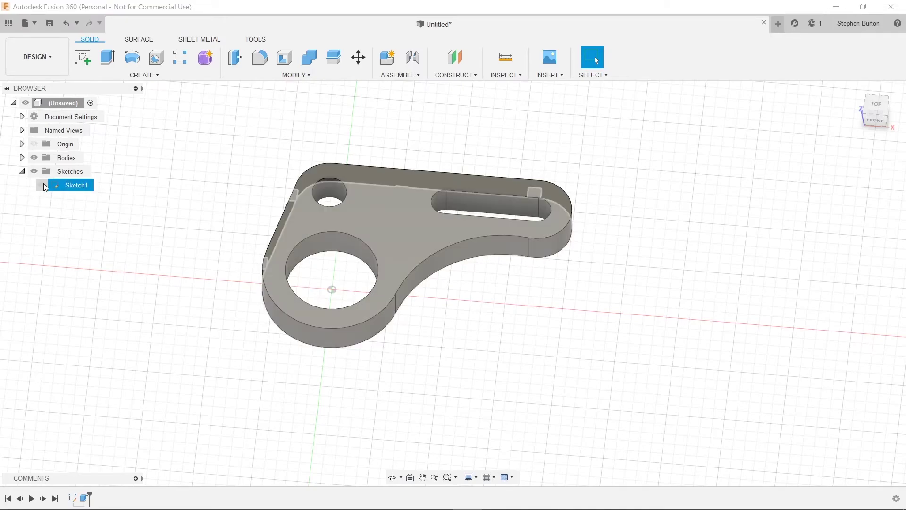
{"action": "left_click", "coordinate": [43, 185]}
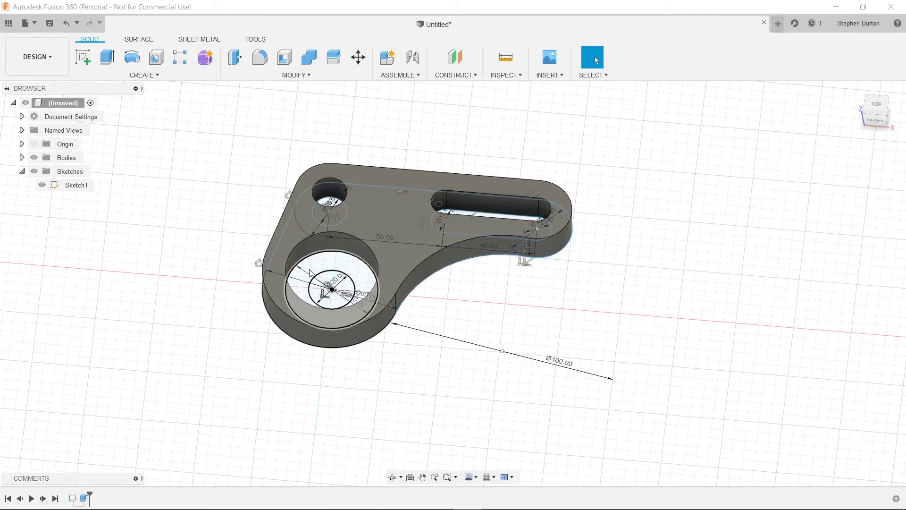
- Check the boss height in the reference drawing and extrude the ring between the 20 and 40 mm circles by 20+15 mm, joined to the plate
{"action": "key", "text": "q"}
{"action": "left_click", "coordinate": [344, 262]}
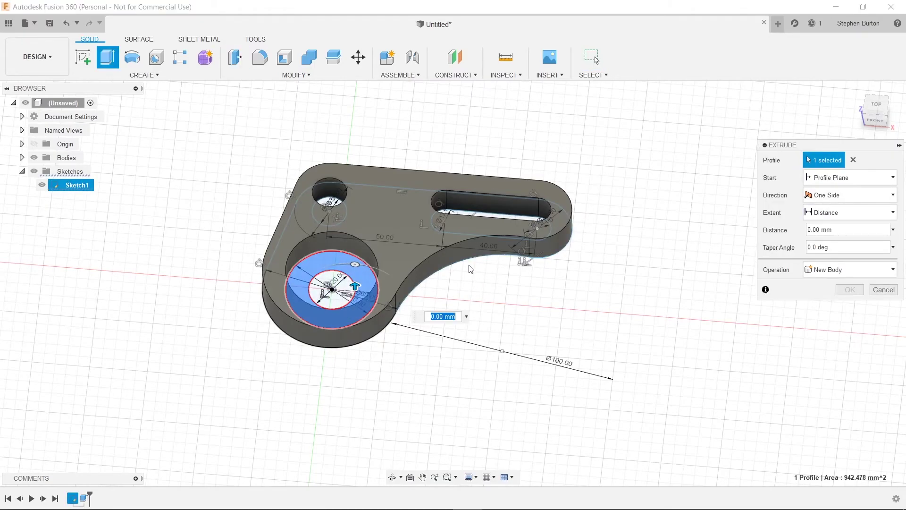
{"action": "key", "text": "alt+Tab"}
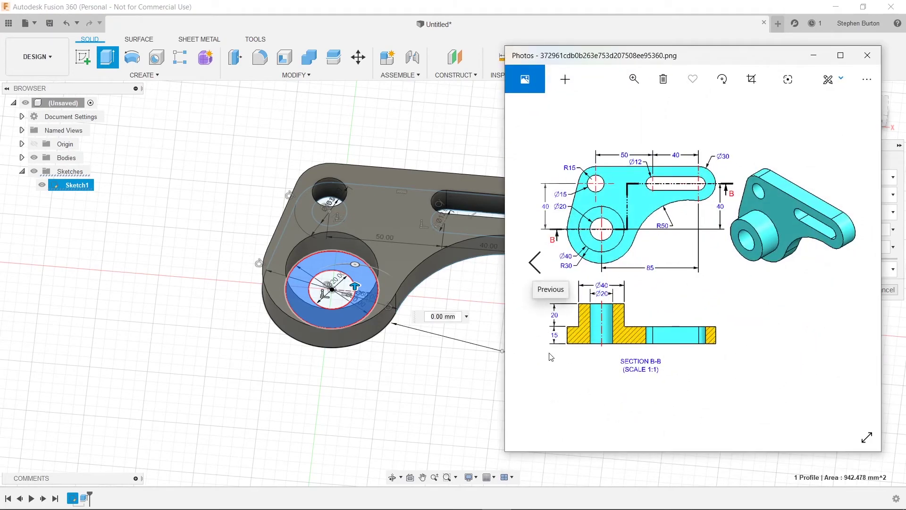
{"action": "left_click", "coordinate": [813, 56]}
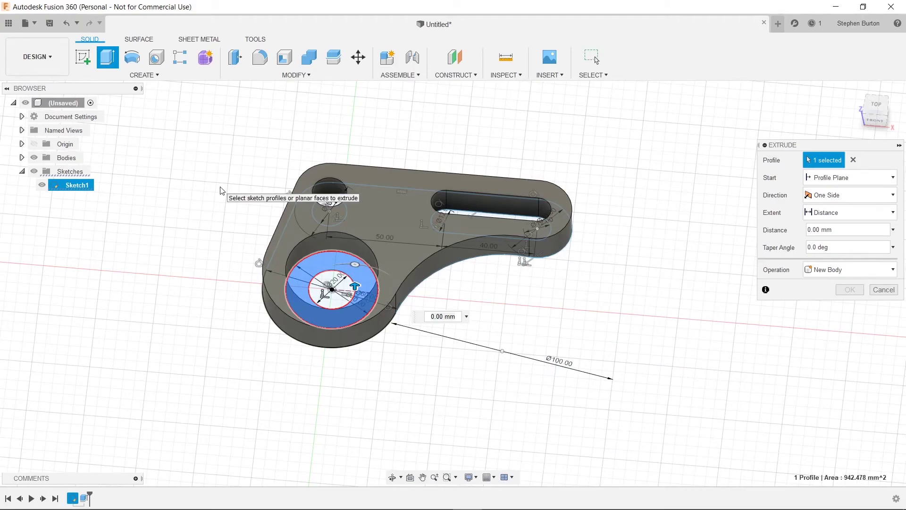
{"action": "double_click", "coordinate": [450, 317]}
{"action": "triple_click", "coordinate": [448, 317]}
{"action": "type", "text": "20+1"}
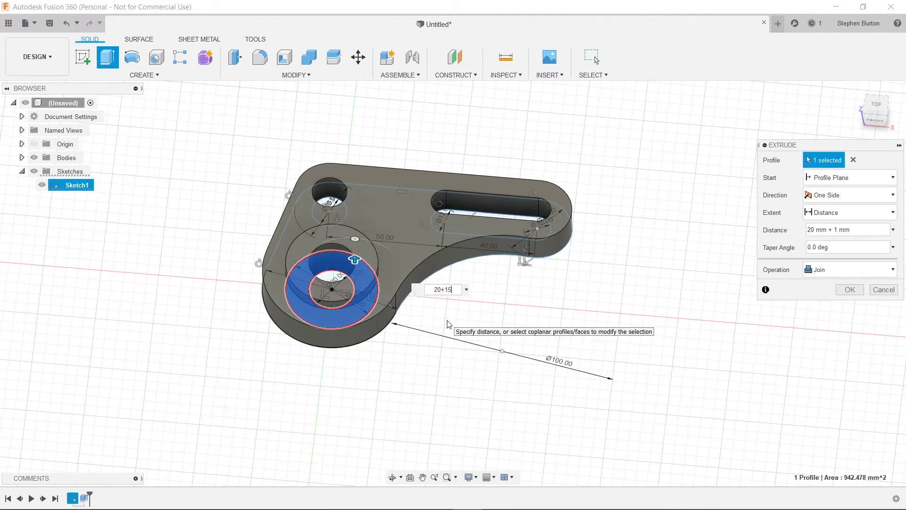
{"action": "type", "text": "5"}
{"action": "key", "text": "Return"}
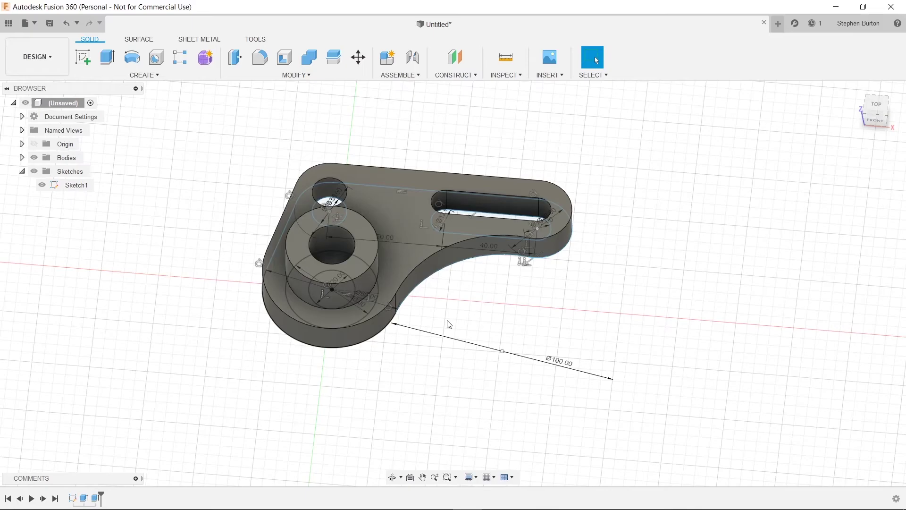
- Hide the bracket sketch and collapse the list of sketches
{"action": "left_click", "coordinate": [41, 188]}
{"action": "left_click", "coordinate": [42, 186]}
{"action": "left_click", "coordinate": [21, 171]}
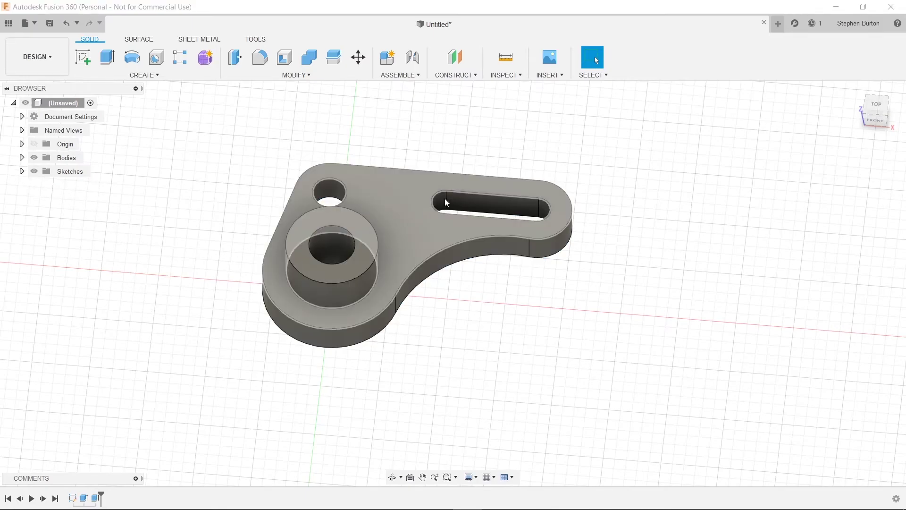
- Compare the finished bracket's outline, holes, slot and boss with the reference drawing from several viewing angles
{"action": "mouse_move", "coordinate": [591, 239]}
{"action": "middle_mouse_down", "text": "shift"}
{"action": "mouse_move", "coordinate": [605, 236]}
{"action": "mouse_move", "coordinate": [595, 259]}
{"action": "middle_mouse_up", "text": "shift"}
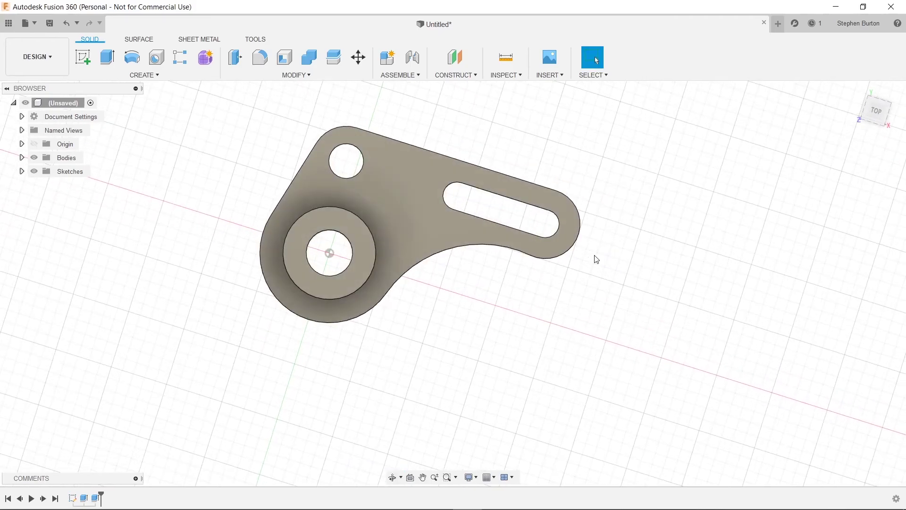
{"action": "key", "text": "alt+Tab"}
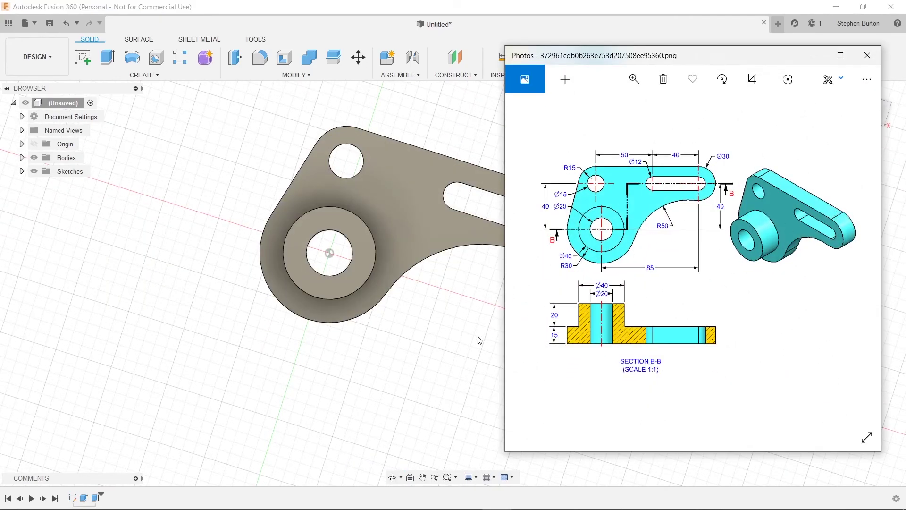
{"action": "key", "text": "alt+Tab"}
{"action": "mouse_move", "coordinate": [702, 306]}
{"action": "middle_mouse_down"}
{"action": "mouse_move", "coordinate": [635, 339]}
{"action": "mouse_move", "coordinate": [631, 318]}
{"action": "mouse_move", "coordinate": [738, 259]}
{"action": "mouse_move", "coordinate": [713, 213]}
{"action": "middle_mouse_up"}
{"action": "key", "text": "alt+Tab"}
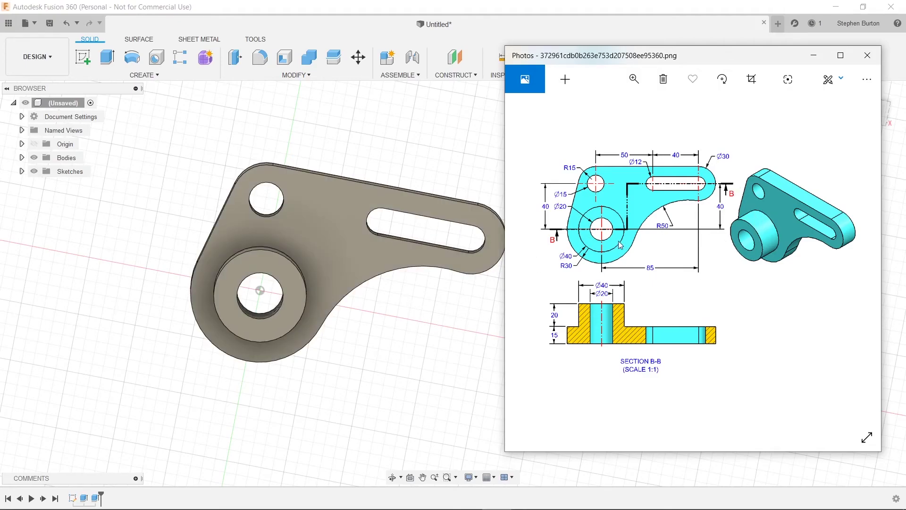
{"action": "left_click", "coordinate": [395, 313]}
{"action": "middle_click_drag", "start_coordinate": [560, 269], "coordinate": [585, 293], "text": "shift"}
{"action": "mouse_move", "coordinate": [506, 504]}
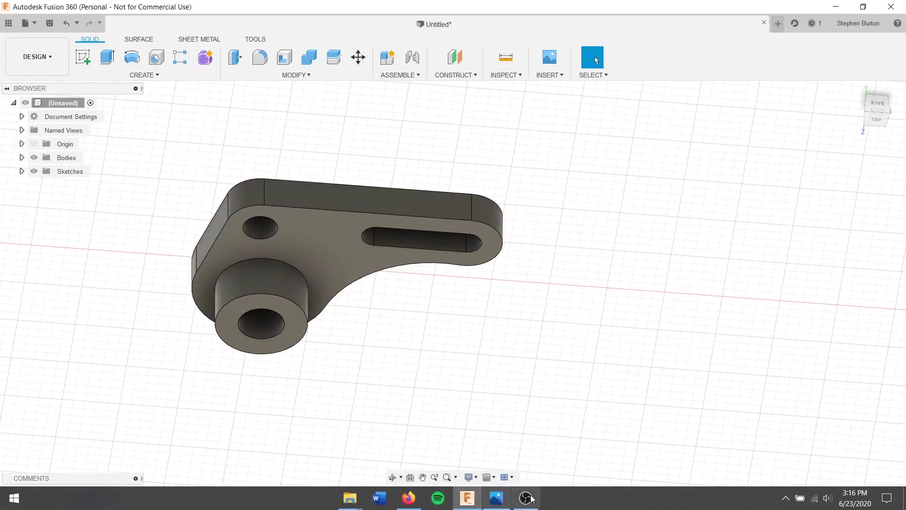
{"action": "left_click", "coordinate": [507, 504]}
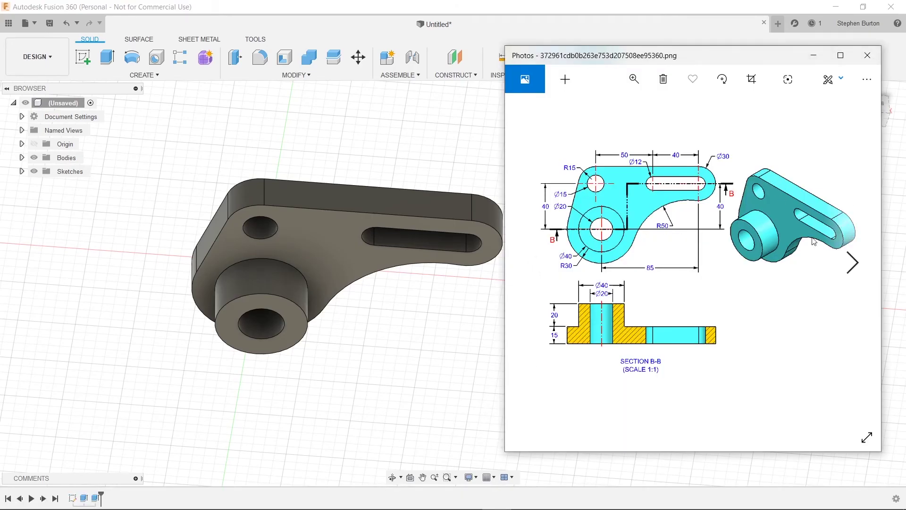
{"action": "left_click", "coordinate": [404, 359]}
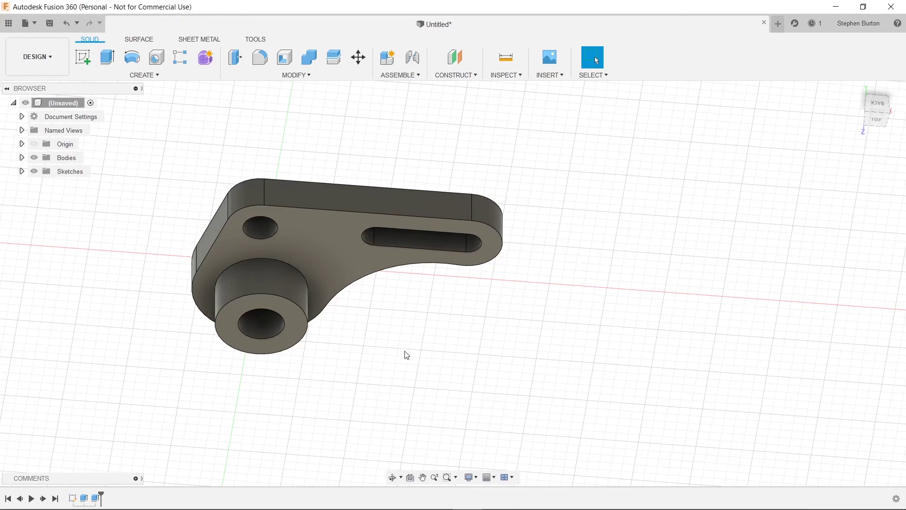
{"action": "left_click", "coordinate": [497, 502]}
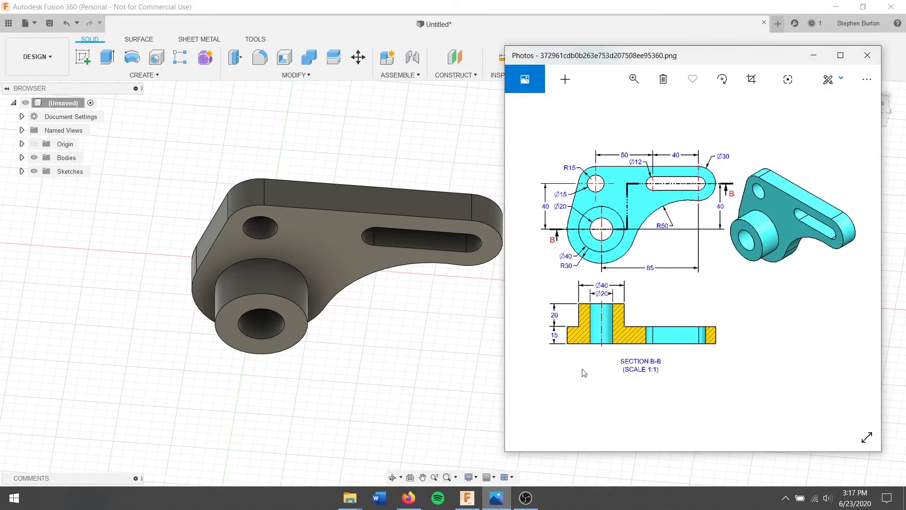